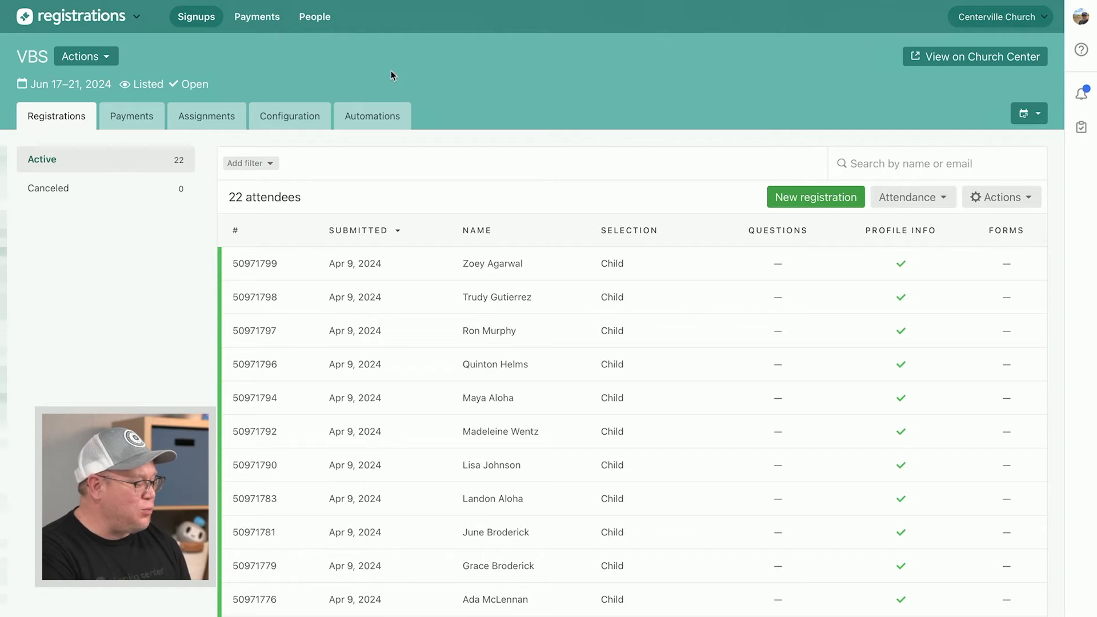
Show the VBS signup's Assignments page, with all 22 attendees still unassigned to classes
{"action": "left_click", "coordinate": [223, 115]}
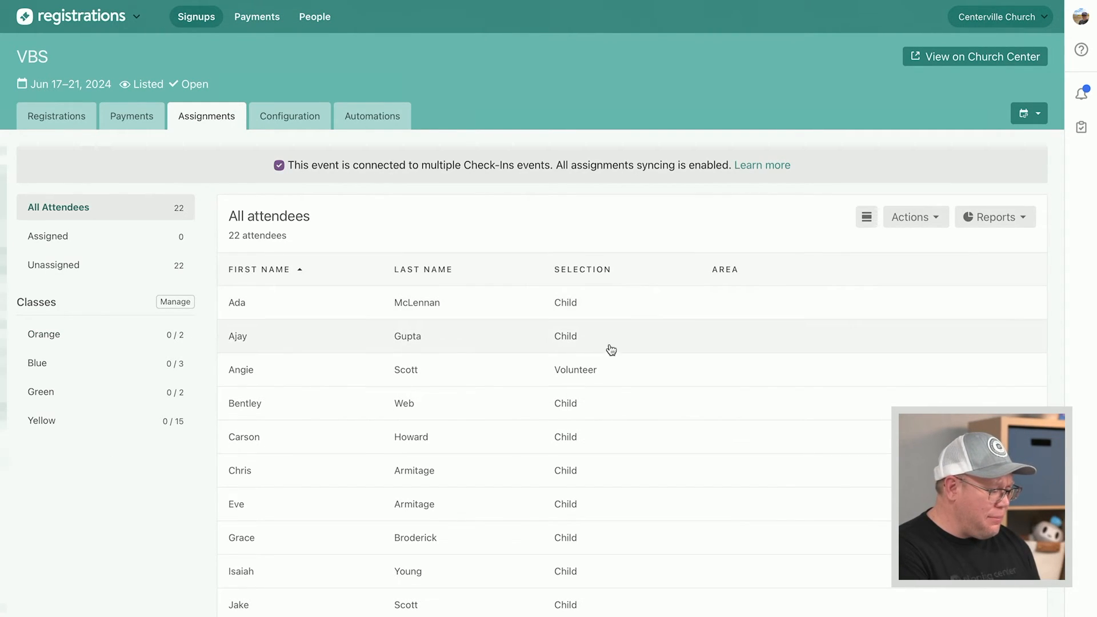
Place two attendees in the Yellow class, bringing Yellow to 2 of 15
{"action": "left_click", "coordinate": [756, 343]}
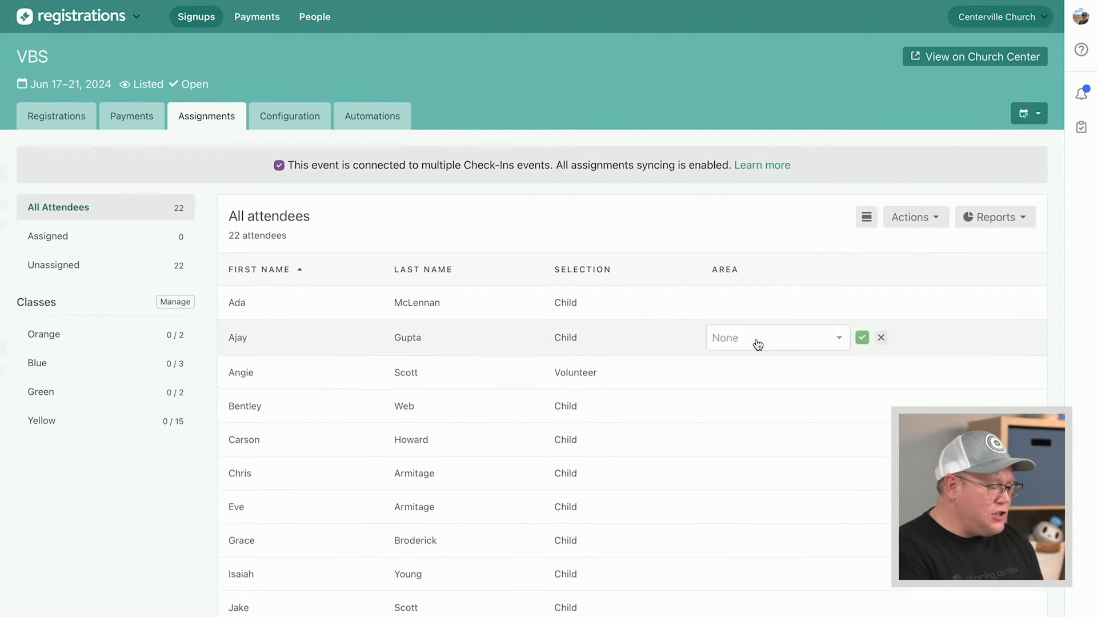
{"action": "left_click", "coordinate": [838, 337]}
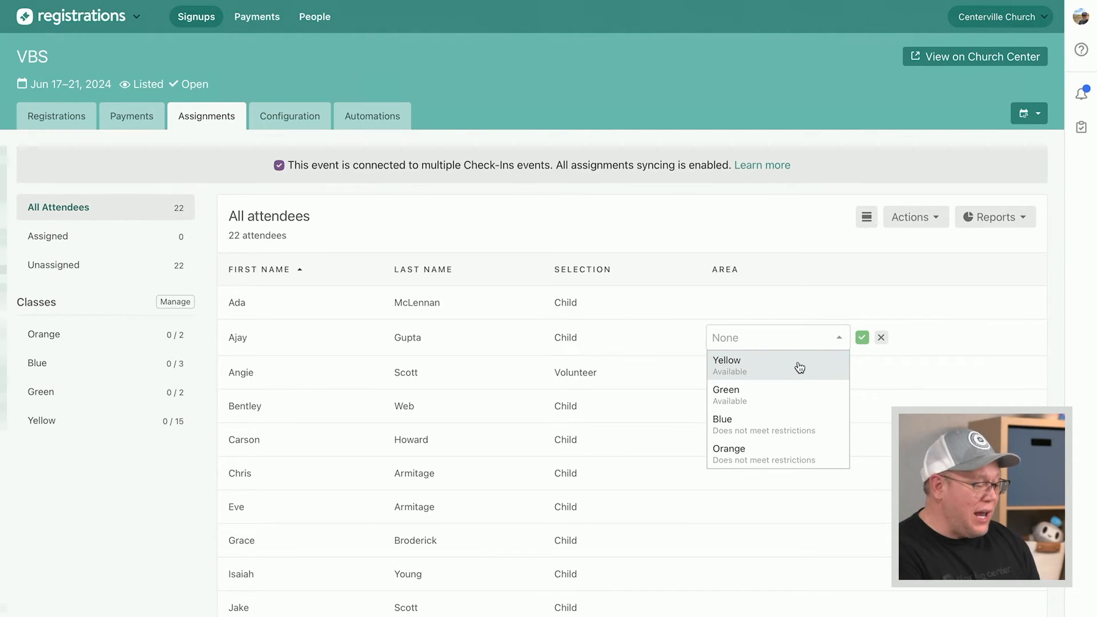
{"action": "left_click", "coordinate": [800, 368]}
{"action": "left_click", "coordinate": [862, 338]}
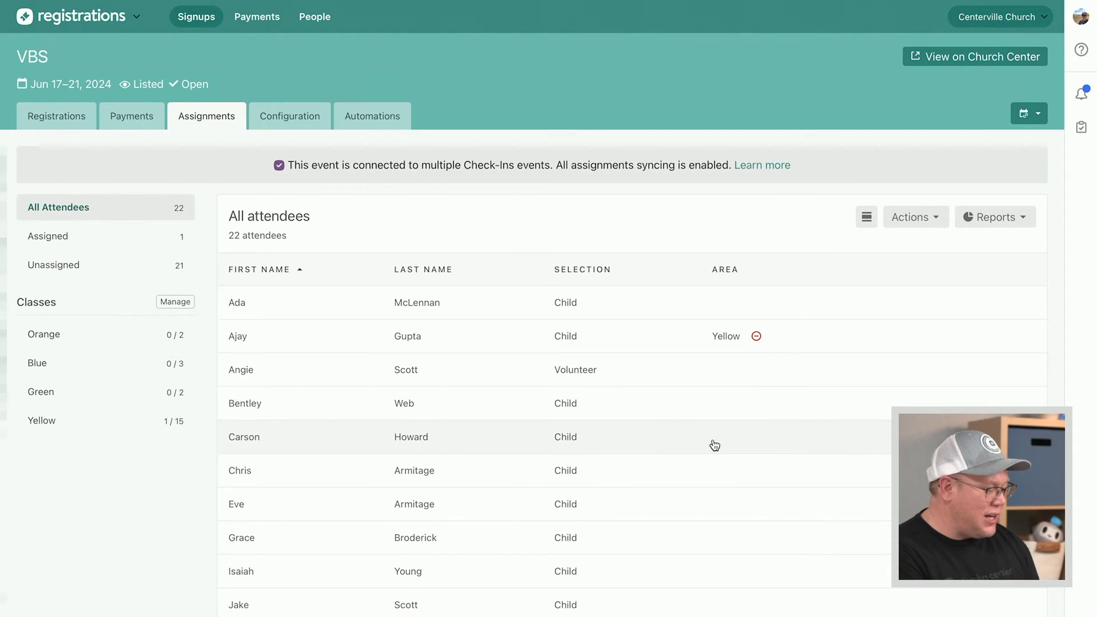
{"action": "left_click", "coordinate": [760, 442]}
{"action": "left_click", "coordinate": [843, 440]}
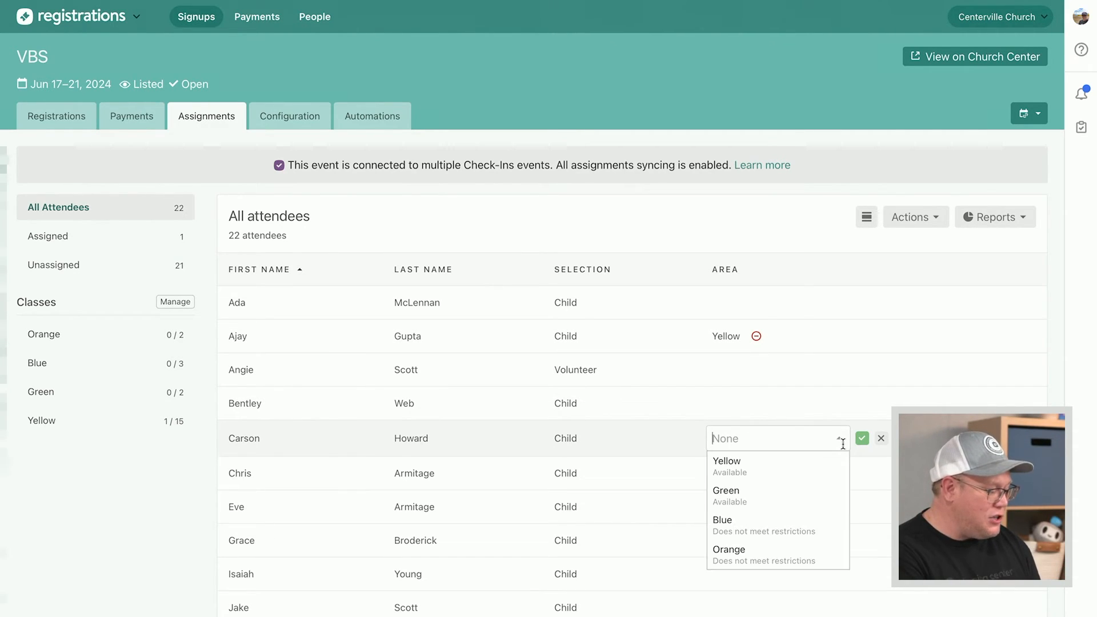
{"action": "left_click", "coordinate": [813, 472]}
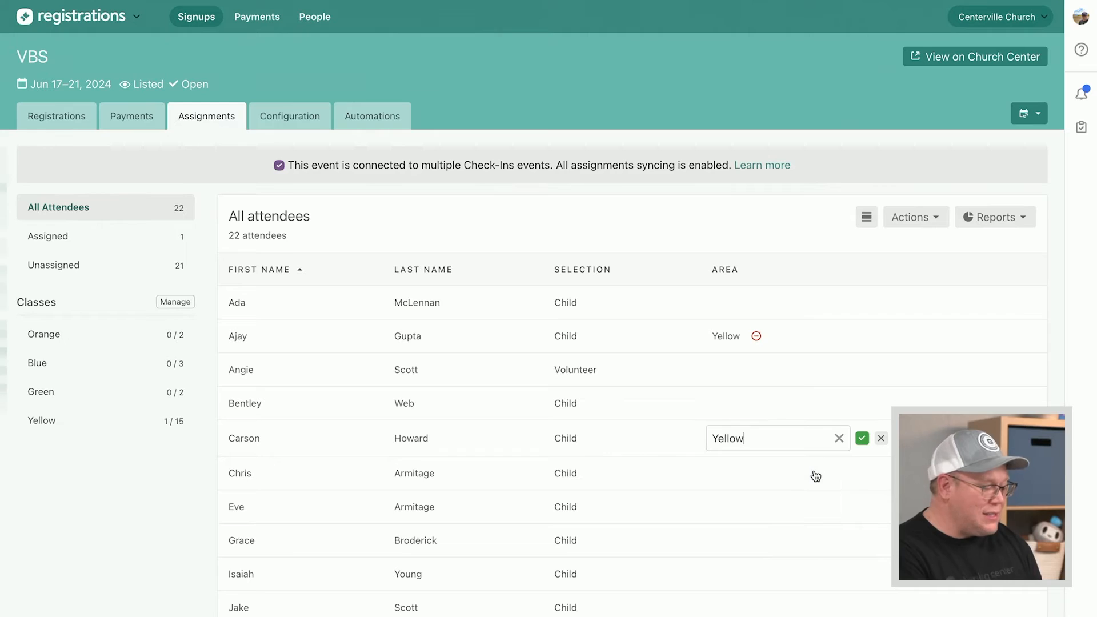
{"action": "left_click", "coordinate": [862, 440]}
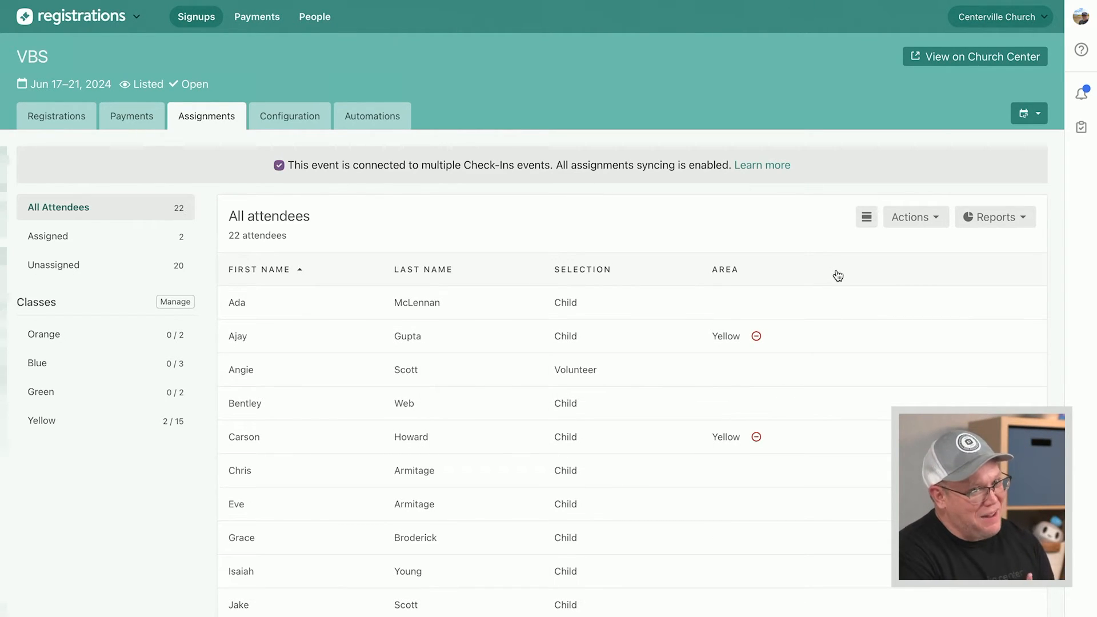
{"action": "left_click", "coordinate": [938, 226]}
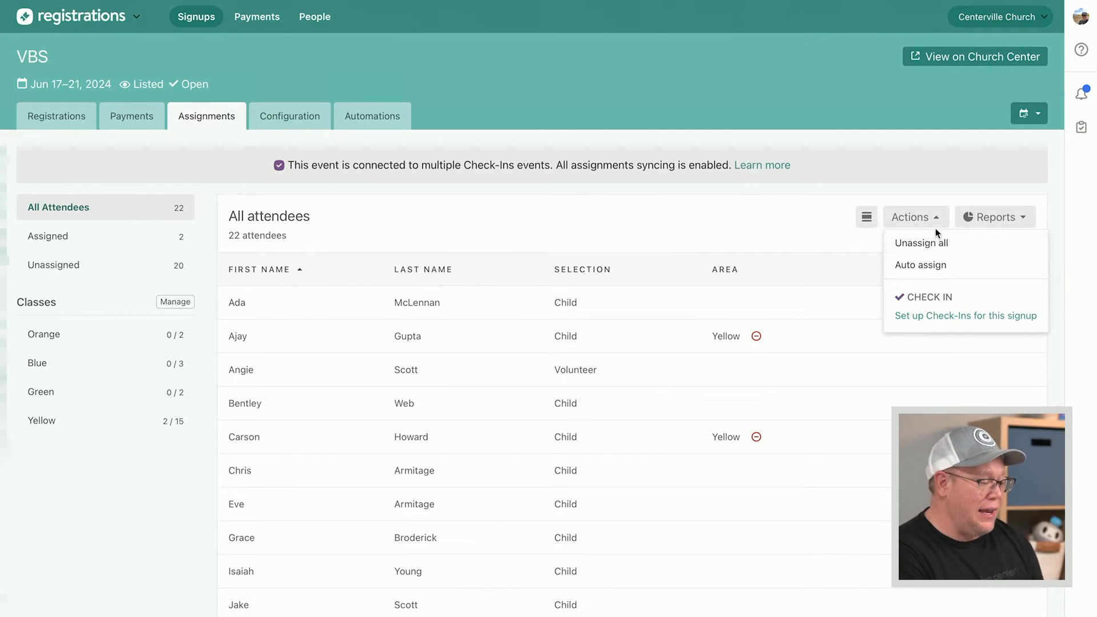
Auto-assign the rest using Balanced: Orange 2/2, Blue 3/3, Green 2/2, Yellow 15/15
{"action": "left_click", "coordinate": [940, 266]}
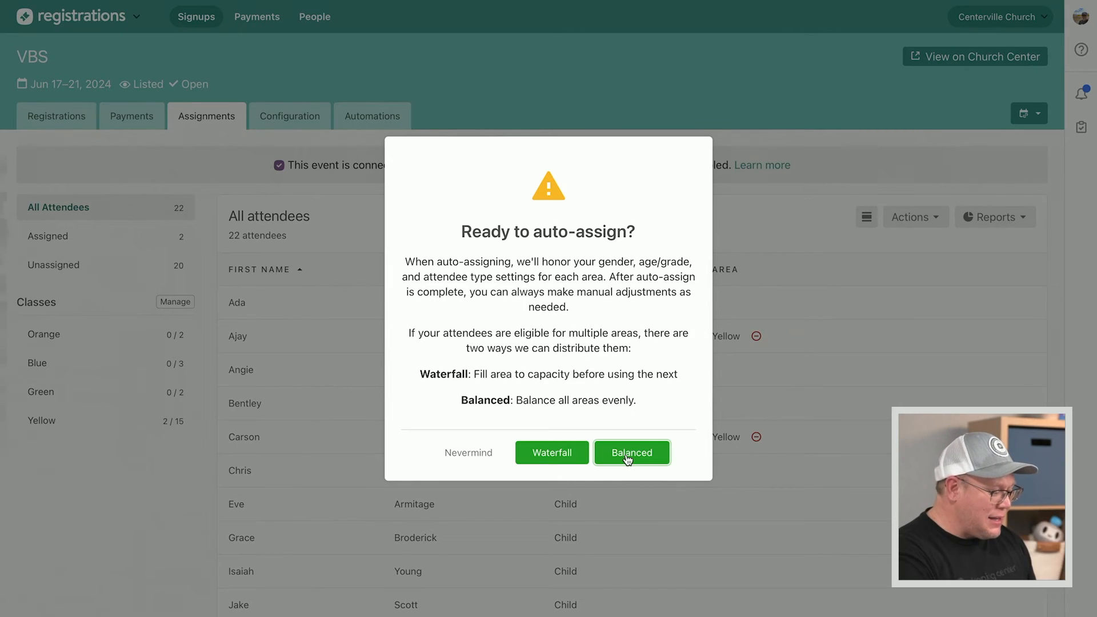
{"action": "left_click", "coordinate": [628, 460]}
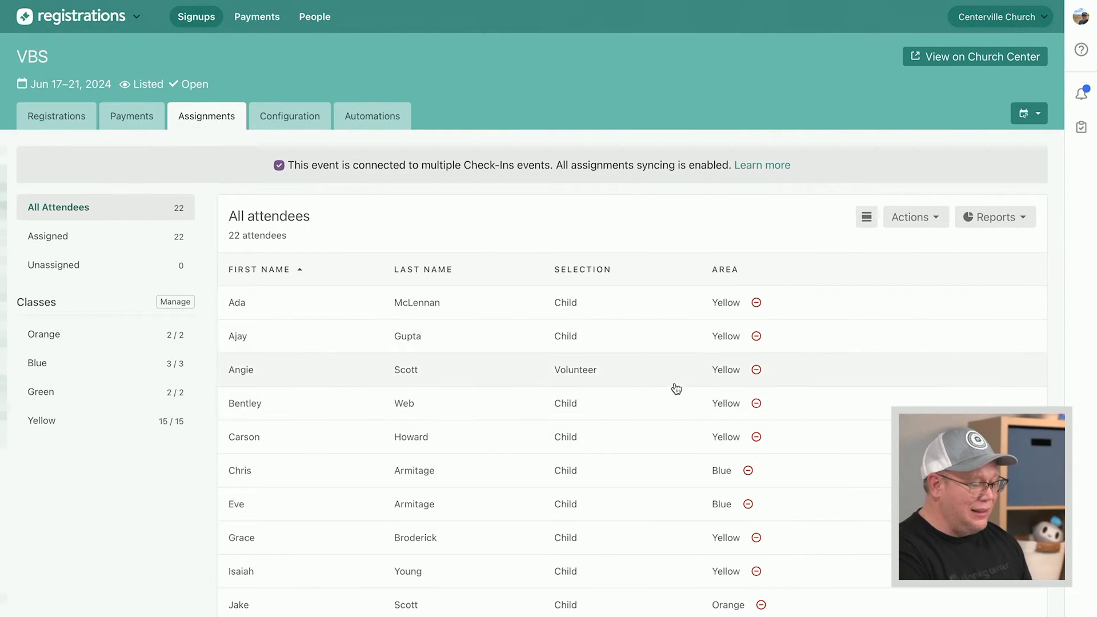
{"action": "scroll", "coordinate": [668, 468], "scroll_direction": "down", "scroll_amount": 7}
{"action": "scroll", "coordinate": [671, 468], "scroll_direction": "down", "scroll_amount": 2}
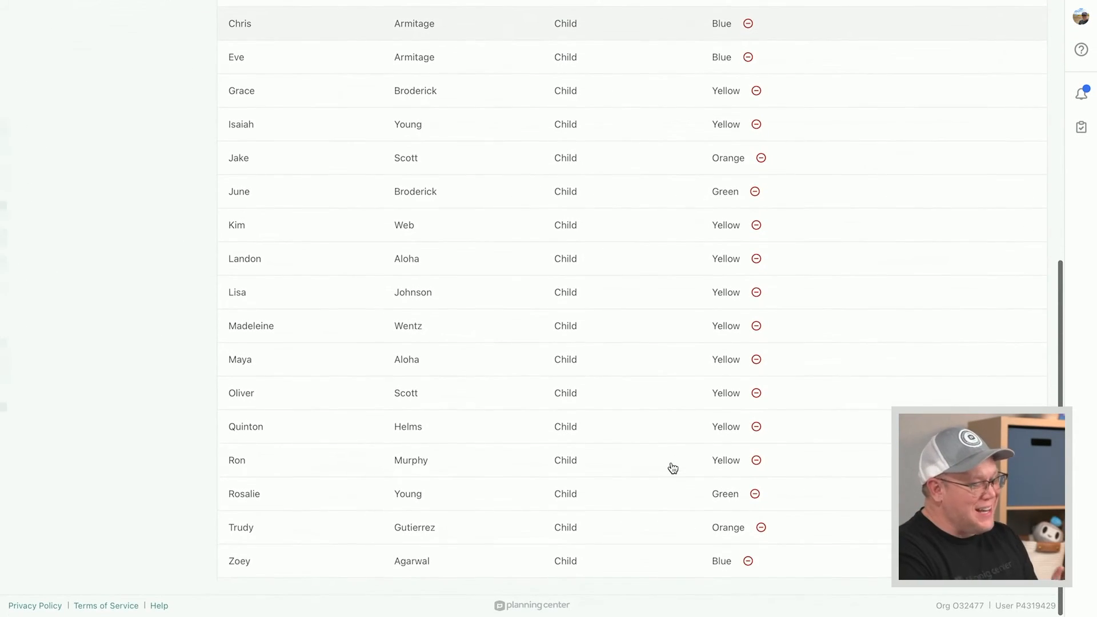
{"action": "scroll", "coordinate": [693, 502], "scroll_direction": "up", "scroll_amount": 5}
{"action": "scroll", "coordinate": [693, 502], "scroll_direction": "up", "scroll_amount": 4}
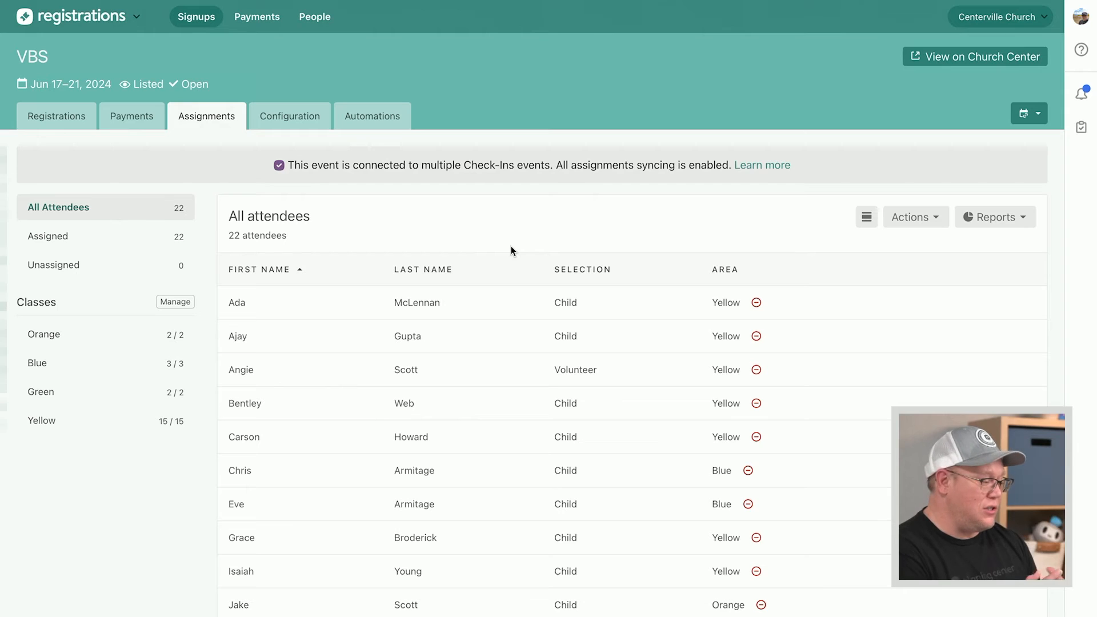
From the signup's Check-Ins configuration, open the linked 'VBS: All Assignments' event
{"action": "left_click", "coordinate": [294, 118]}
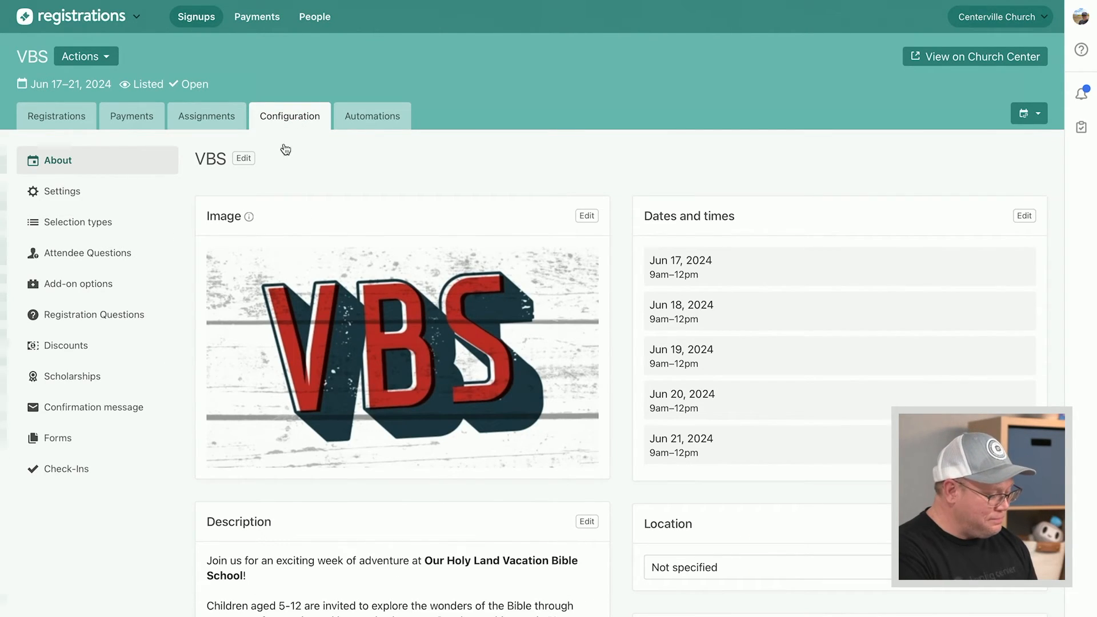
{"action": "left_click", "coordinate": [83, 475]}
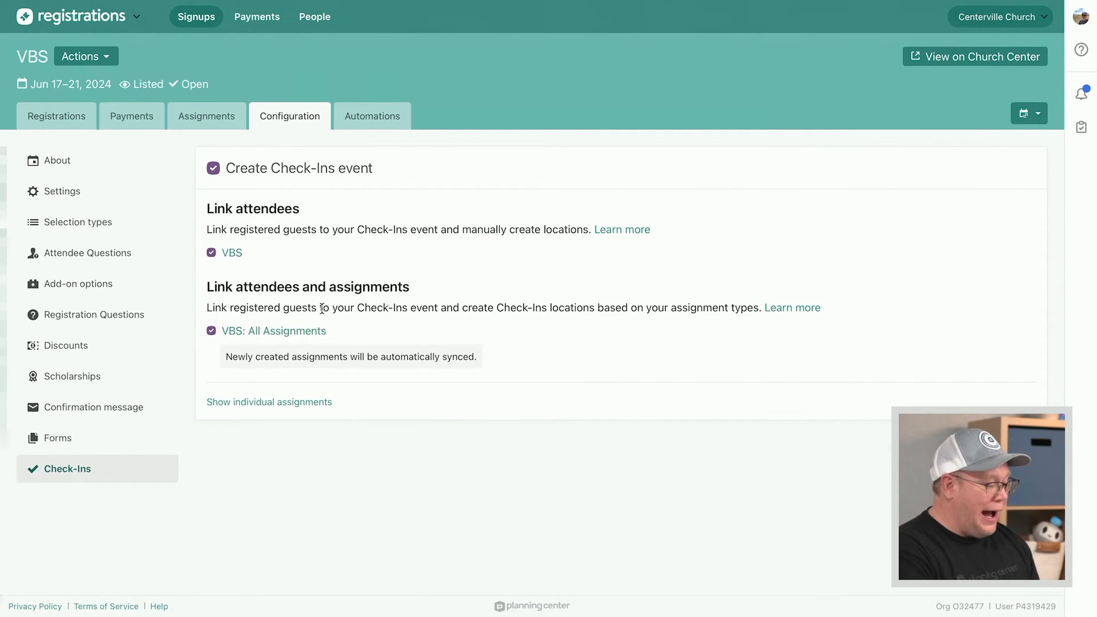
{"action": "double_click", "coordinate": [250, 284]}
{"action": "double_click", "coordinate": [347, 286]}
{"action": "left_click", "coordinate": [355, 290]}
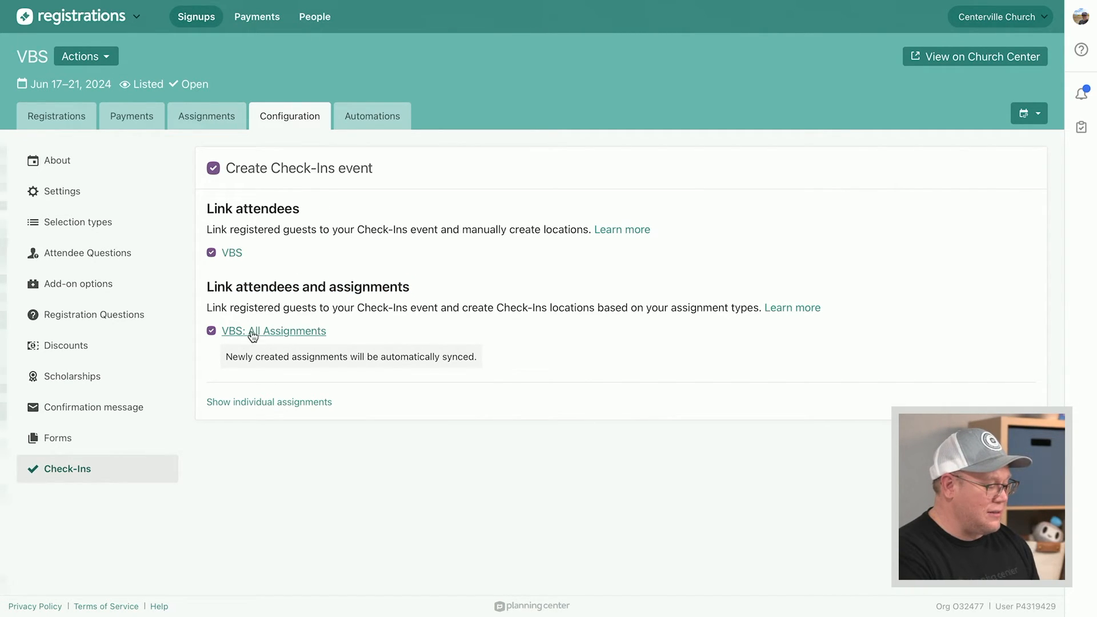
{"action": "left_click", "coordinate": [303, 335]}
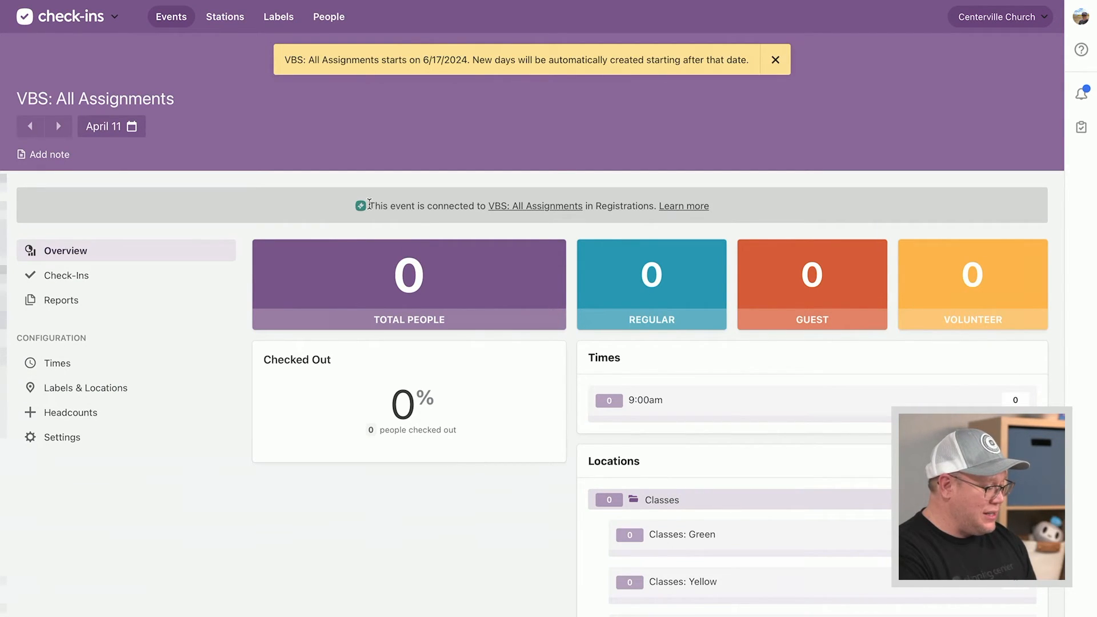
Review the Classes locations (Orange, Blue, Green, Yellow), then view the Thursday 9:00 AM time
{"action": "left_click", "coordinate": [419, 204]}
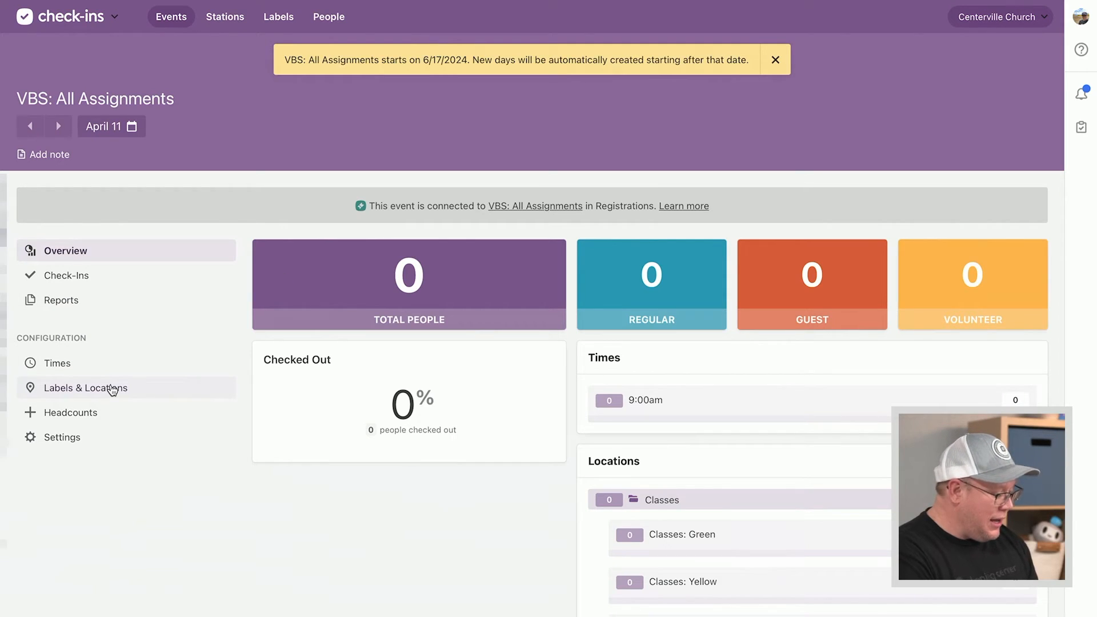
{"action": "left_click", "coordinate": [113, 390]}
{"action": "scroll", "coordinate": [409, 417], "scroll_direction": "down", "scroll_amount": 1}
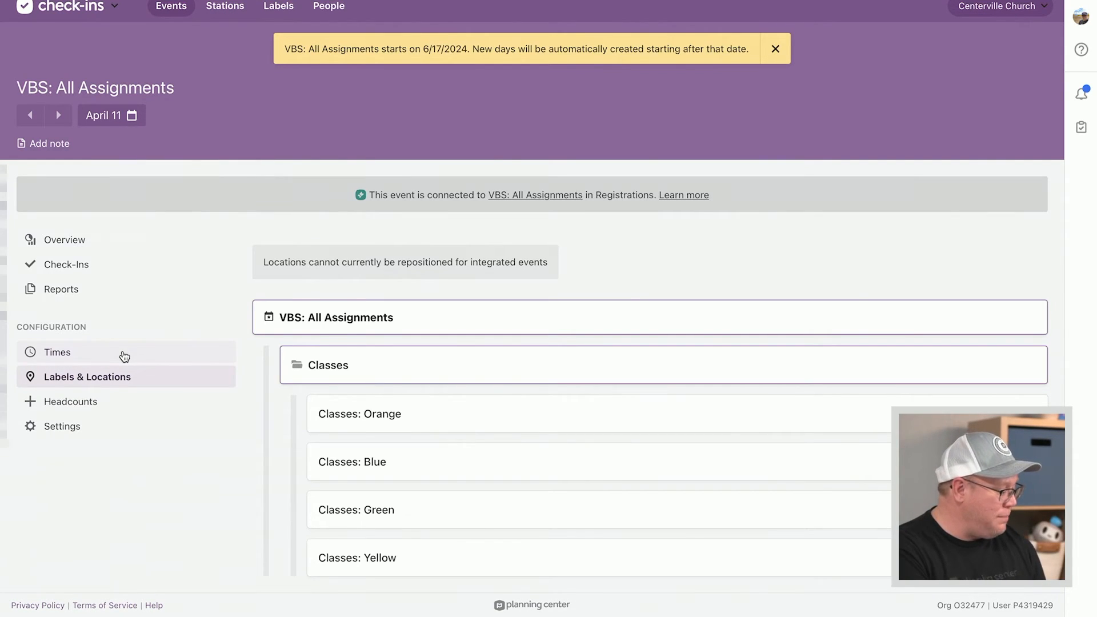
{"action": "left_click", "coordinate": [124, 356]}
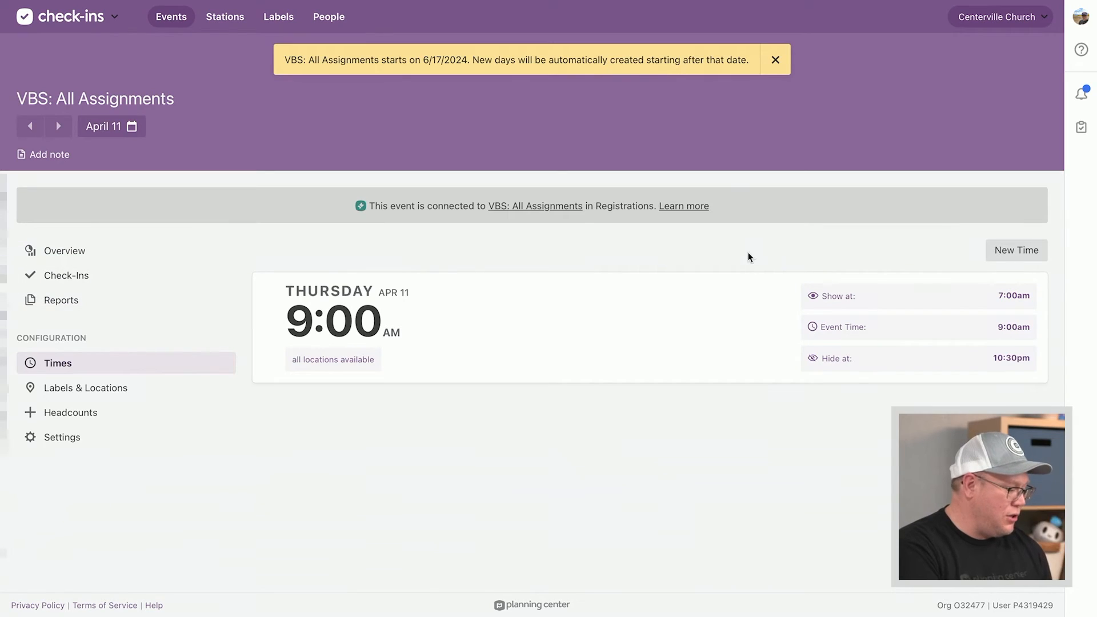
{"action": "left_click", "coordinate": [90, 438]}
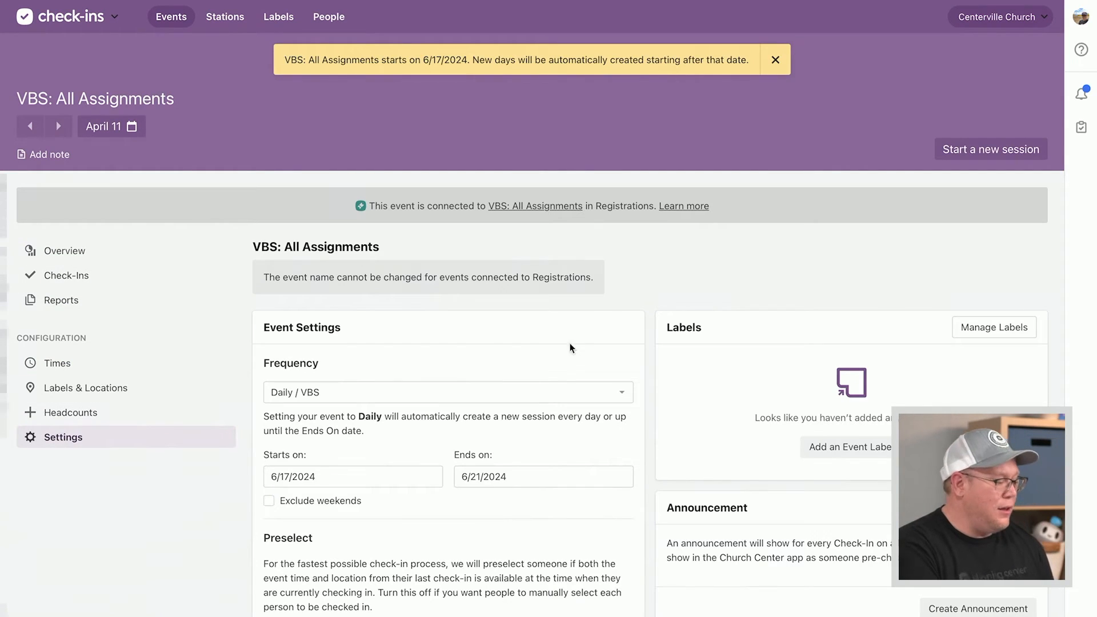
{"action": "scroll", "coordinate": [530, 342], "scroll_direction": "down", "scroll_amount": 2}
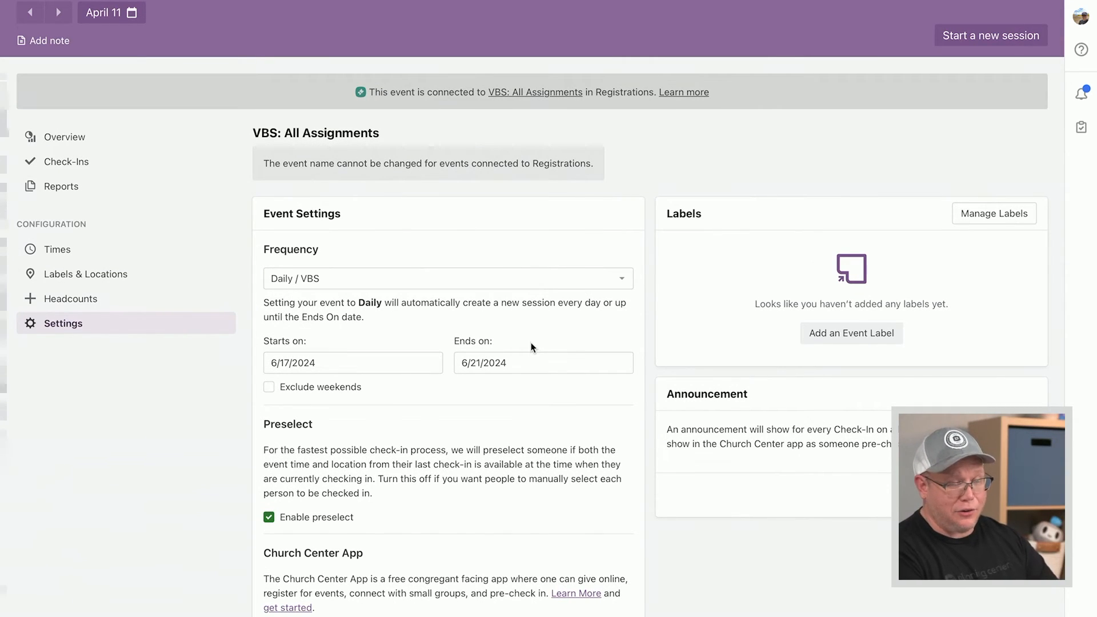
{"action": "left_click", "coordinate": [544, 280]}
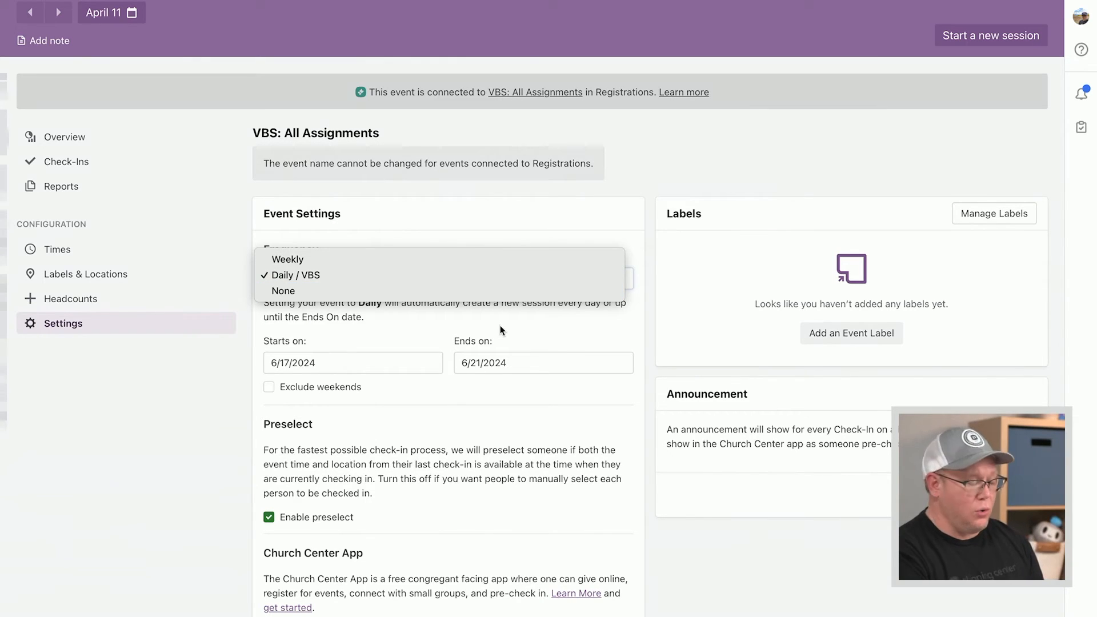
{"action": "left_click", "coordinate": [399, 322]}
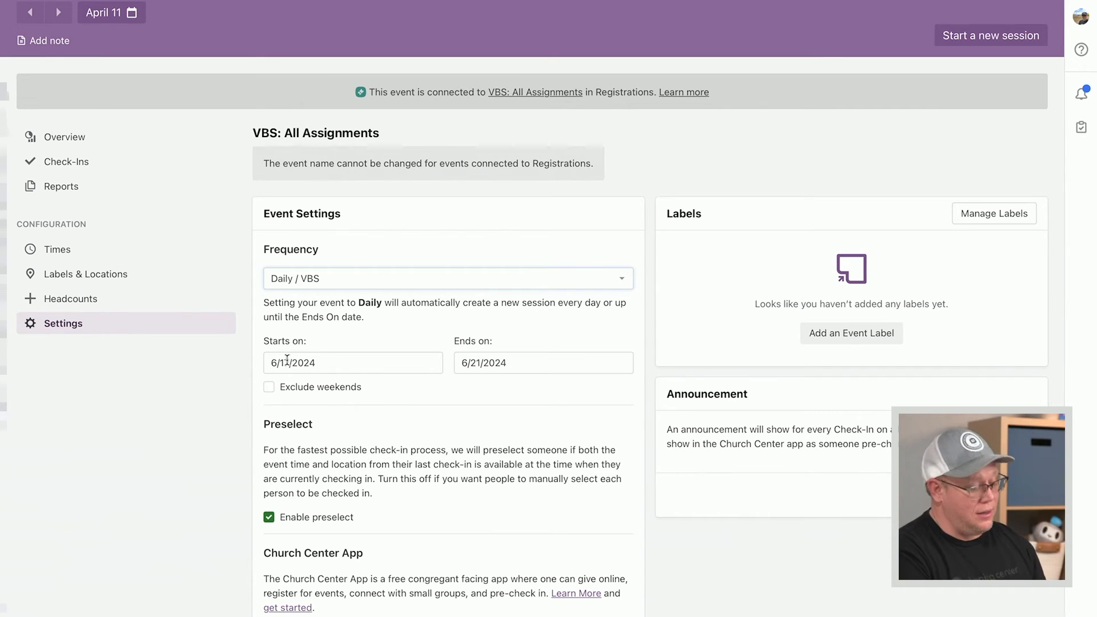
{"action": "left_click", "coordinate": [513, 367]}
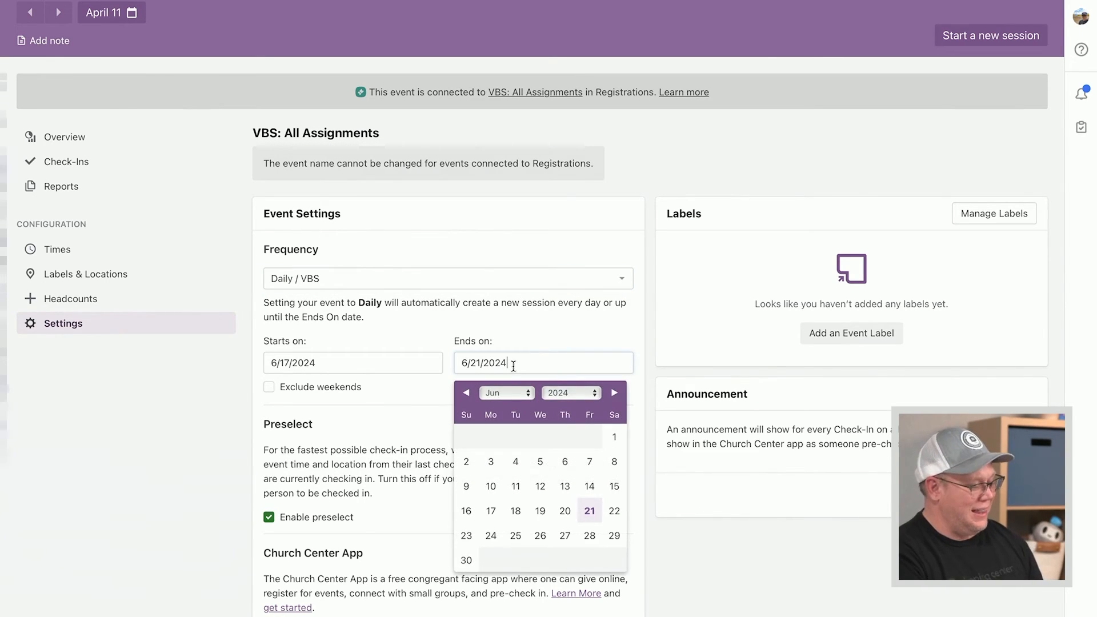
{"action": "left_click", "coordinate": [536, 339]}
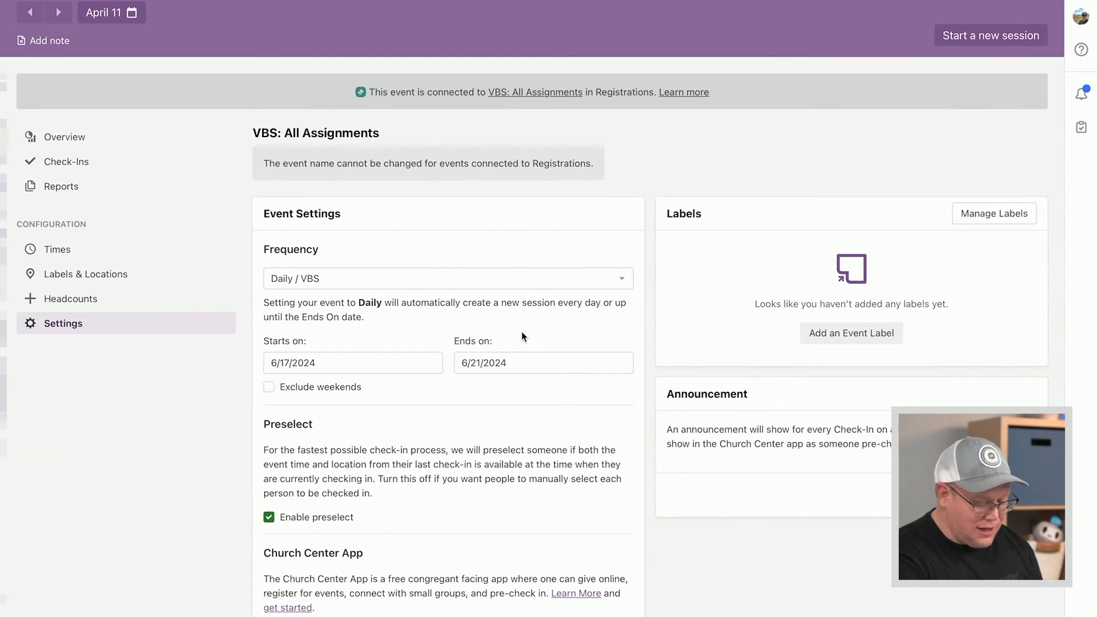
{"action": "left_click", "coordinate": [59, 249]}
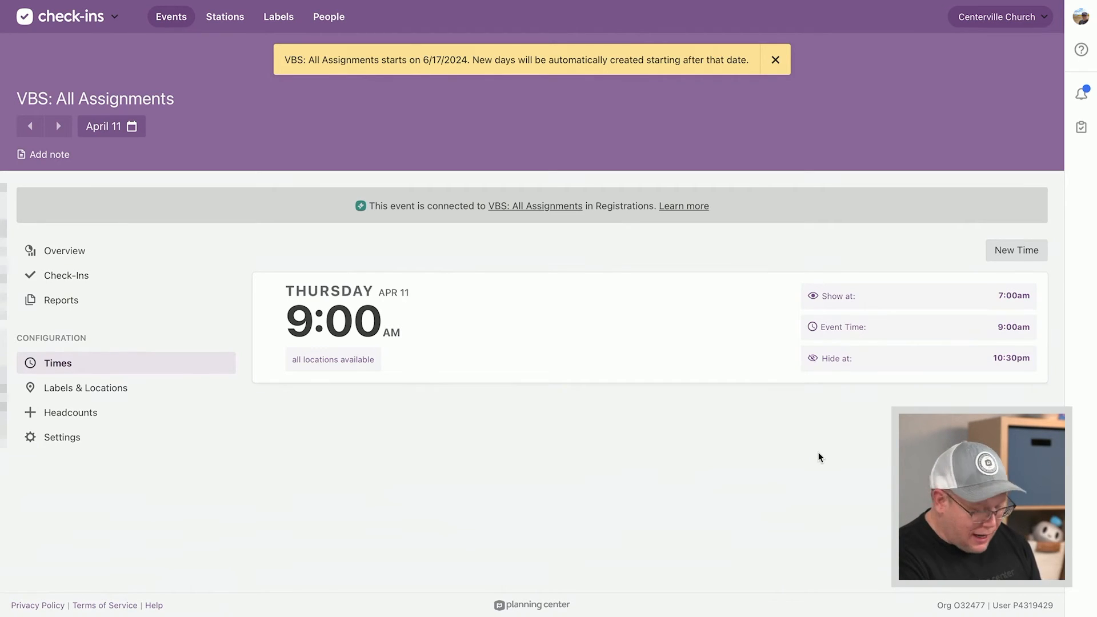
Review the Classes location folder's labels and Waterfall/Balanced options, then bring up the app switcher
{"action": "left_click", "coordinate": [89, 392]}
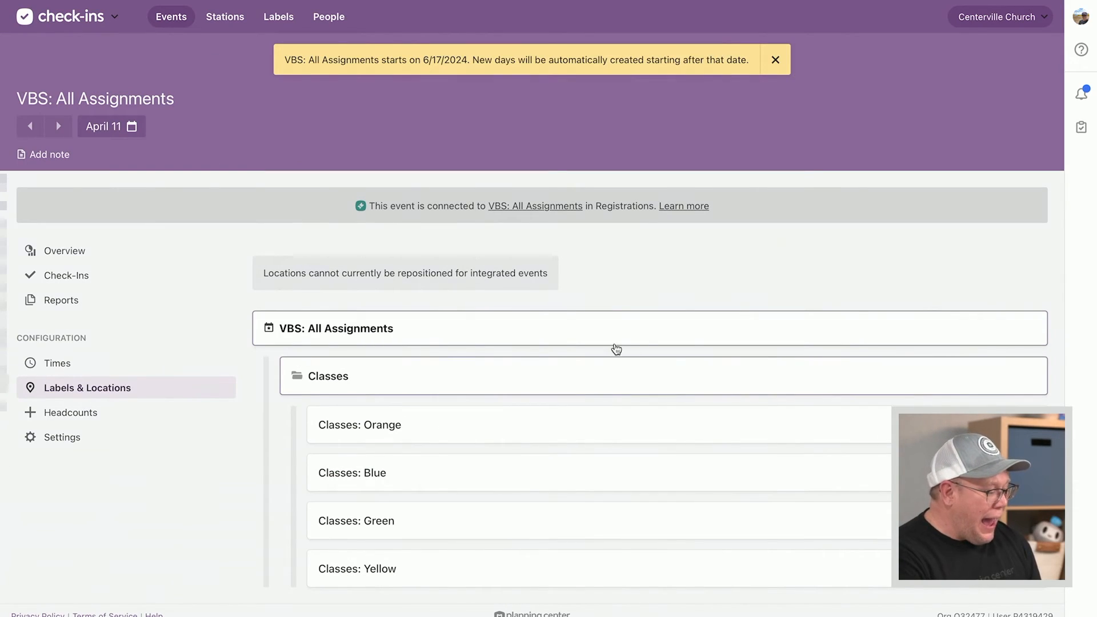
{"action": "scroll", "coordinate": [606, 349], "scroll_direction": "down", "scroll_amount": 1}
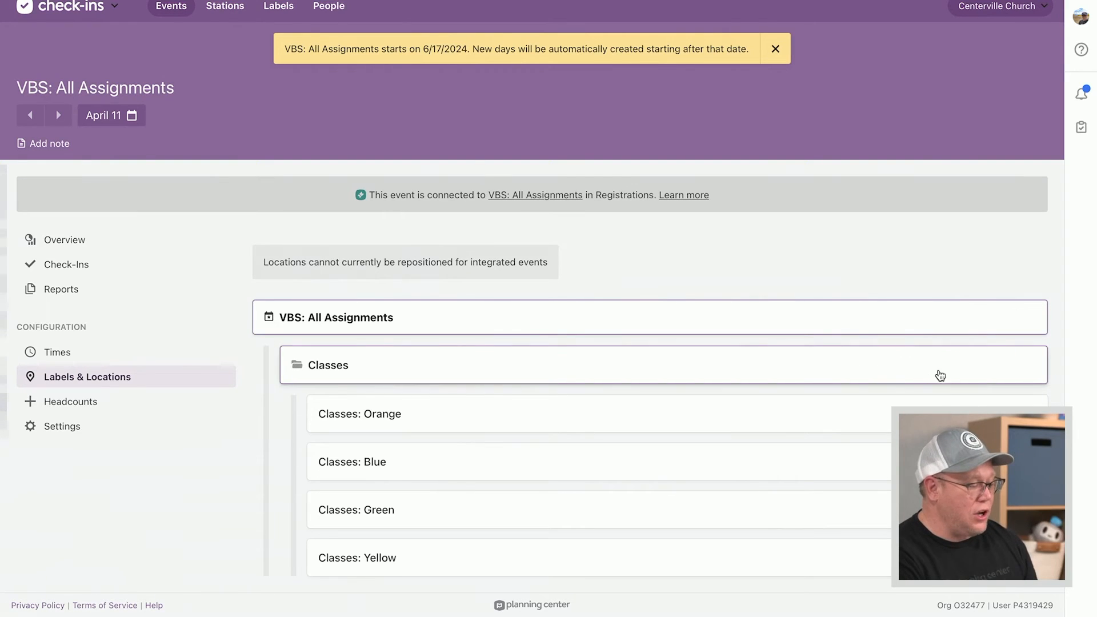
{"action": "left_click", "coordinate": [968, 377]}
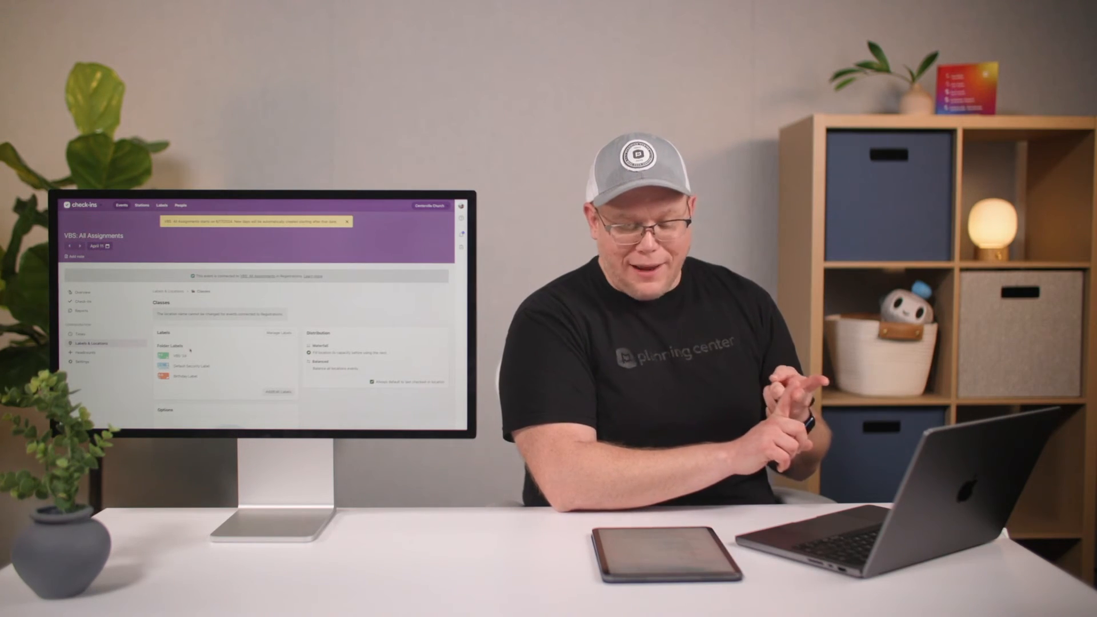
{"action": "left_click", "coordinate": [96, 209]}
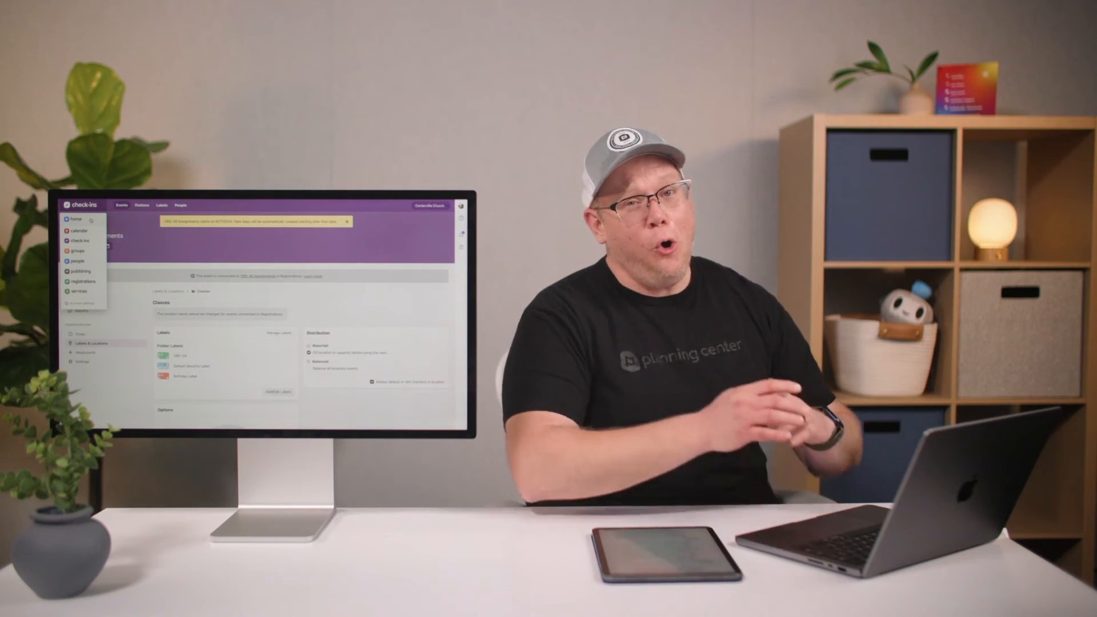
In Planning Center Home Tasks, create a task list from the VBS - Event Details template
{"action": "left_click", "coordinate": [90, 220]}
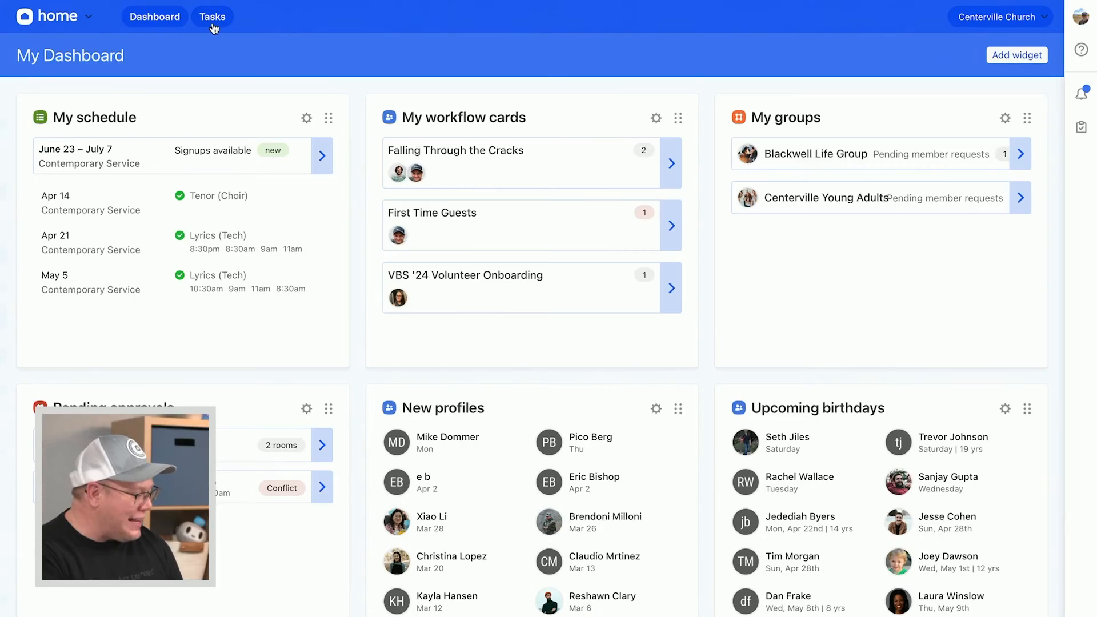
{"action": "left_click", "coordinate": [137, 205]}
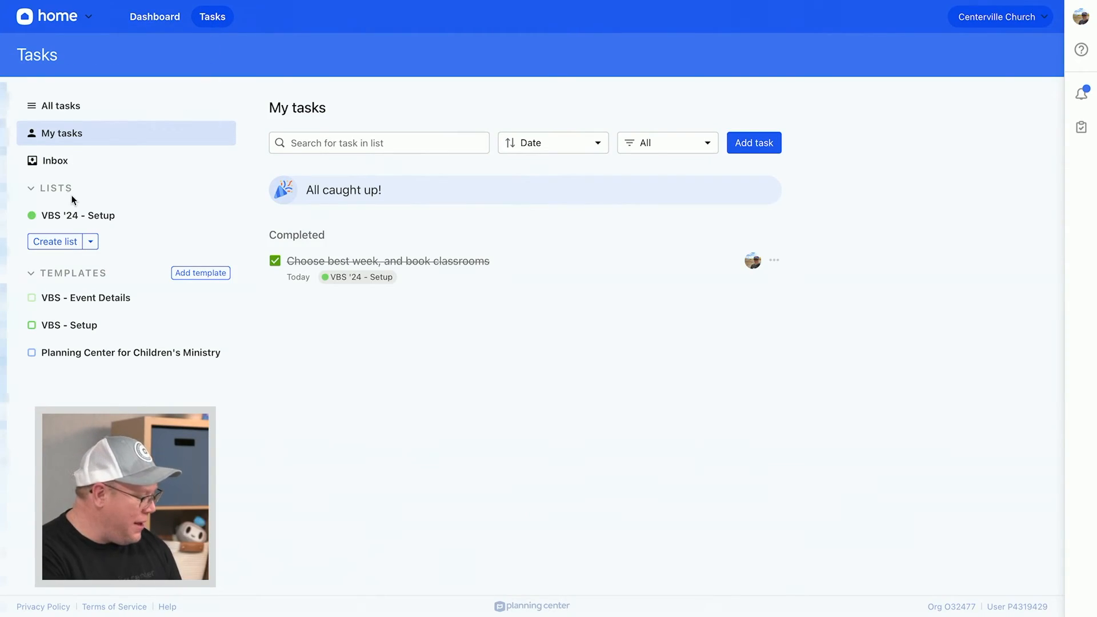
{"action": "left_click", "coordinate": [91, 241]}
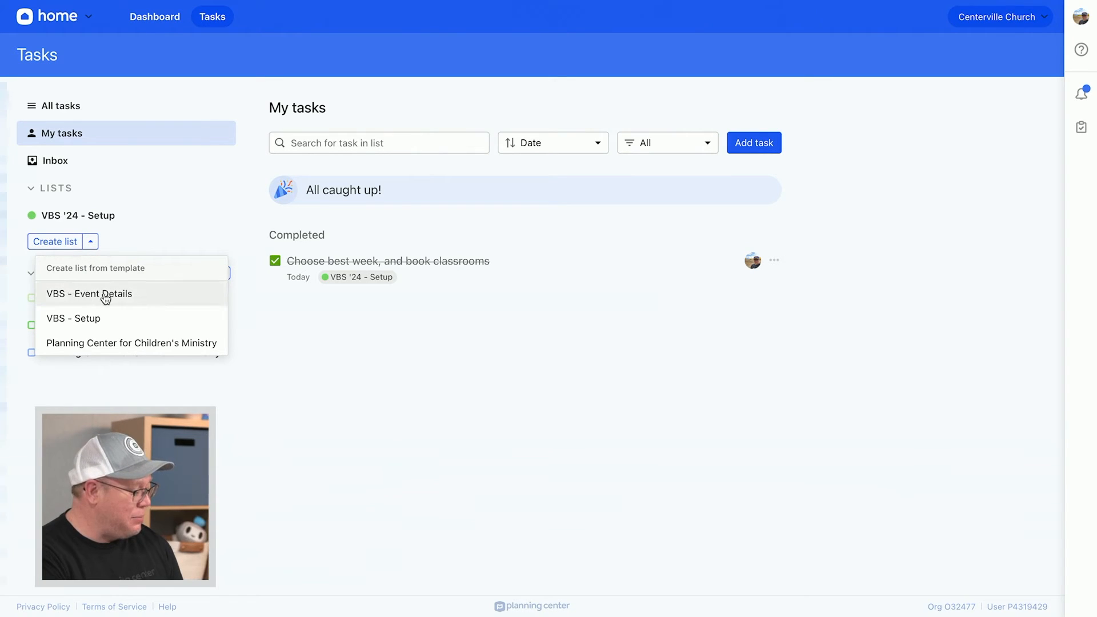
{"action": "left_click", "coordinate": [126, 294]}
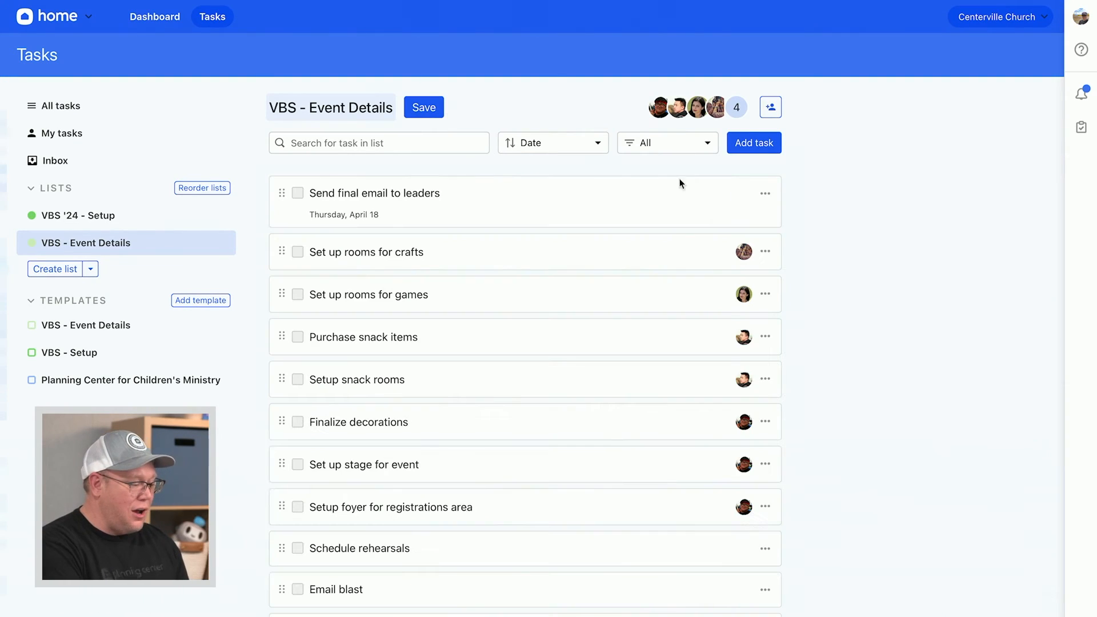
{"action": "scroll", "coordinate": [509, 346], "scroll_direction": "down", "scroll_amount": 1}
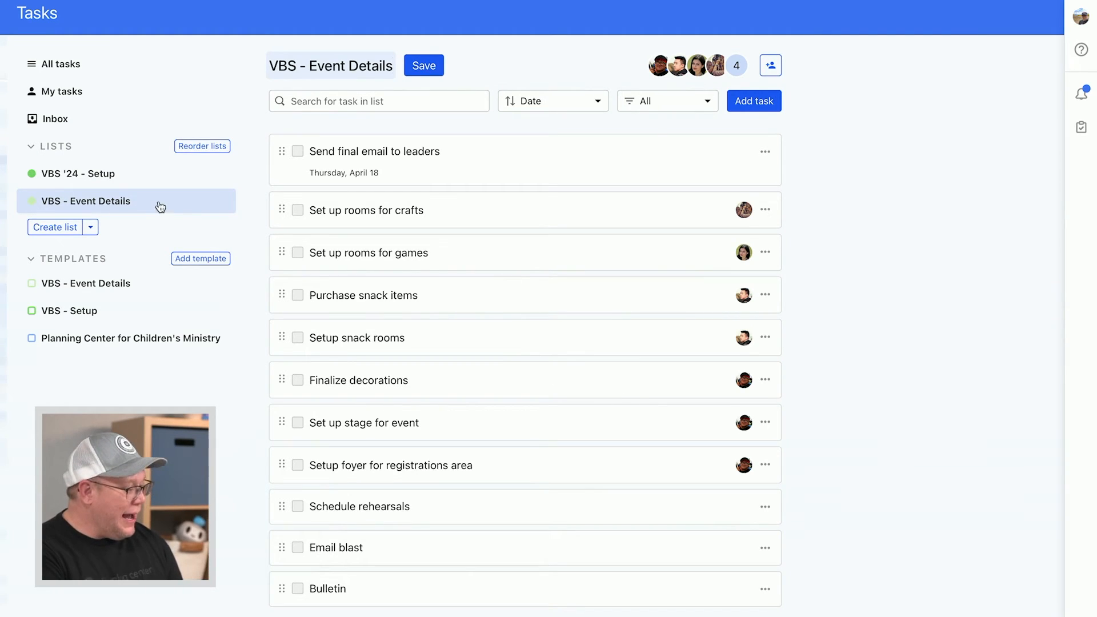
{"action": "scroll", "coordinate": [190, 317], "scroll_direction": "up", "scroll_amount": 1}
{"action": "left_click", "coordinate": [63, 26]}
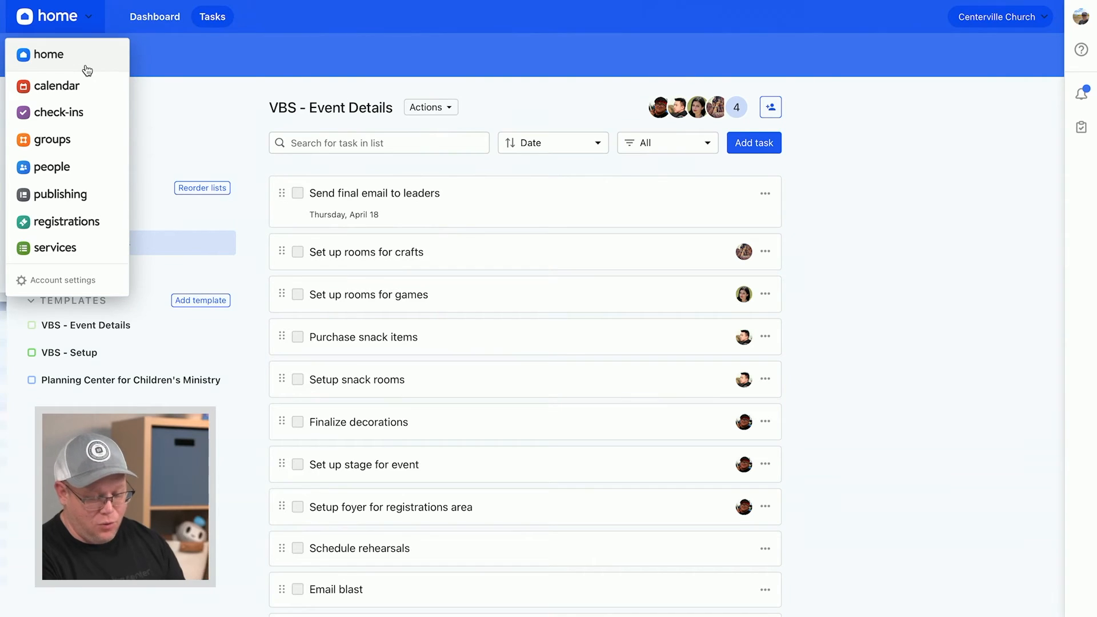
Go to Registrations and open the VBS signup's registrations
{"action": "left_click", "coordinate": [65, 227]}
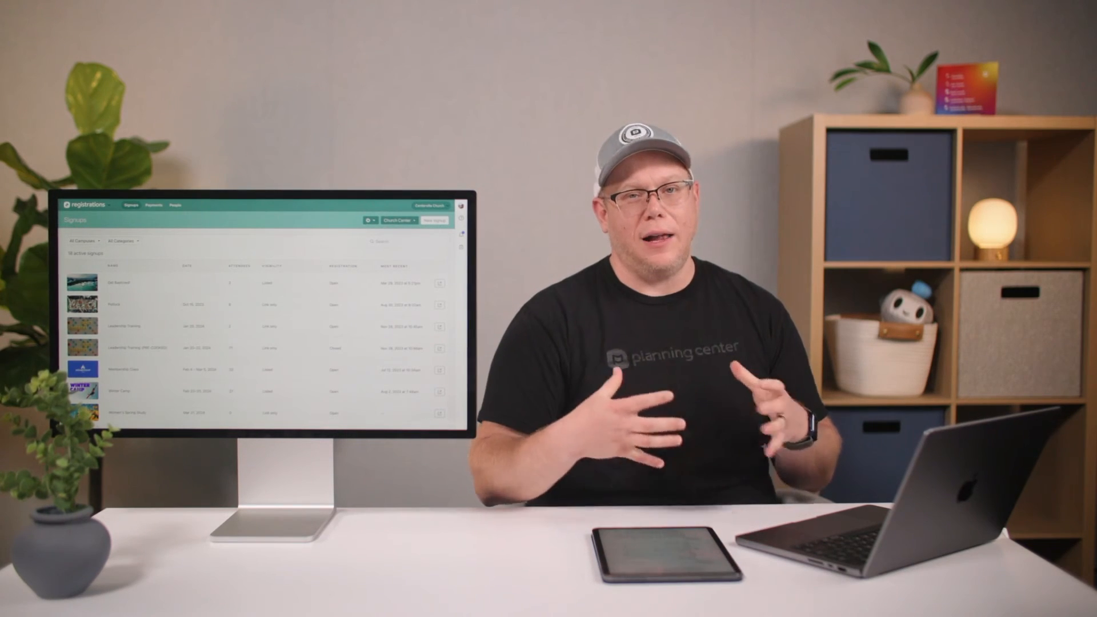
{"action": "scroll", "coordinate": [117, 309], "scroll_direction": "down", "scroll_amount": 10}
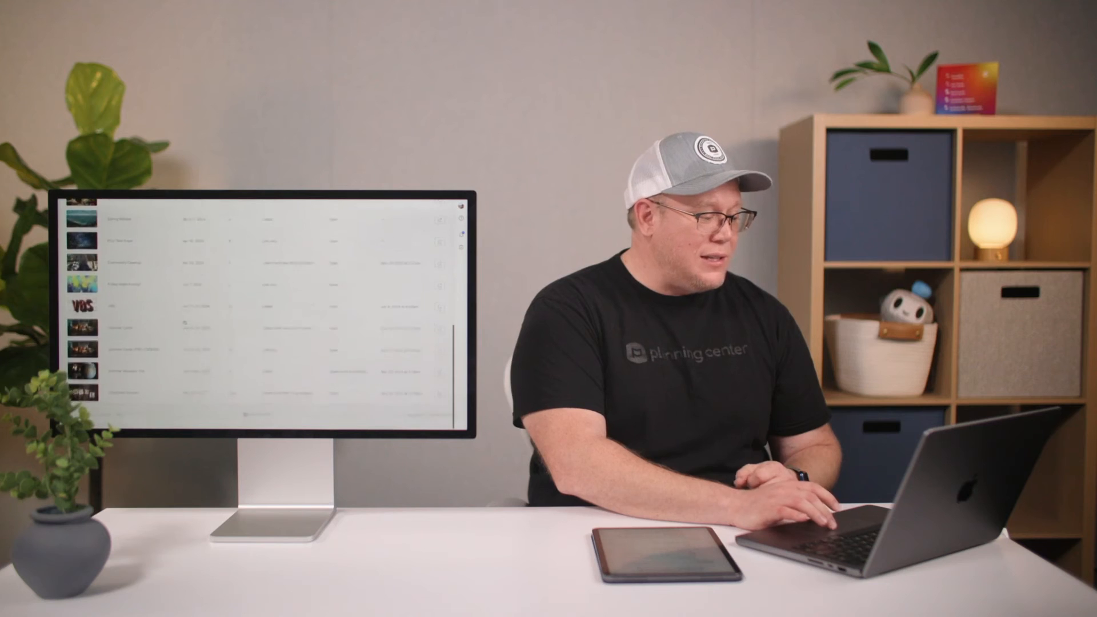
{"action": "left_click", "coordinate": [113, 316]}
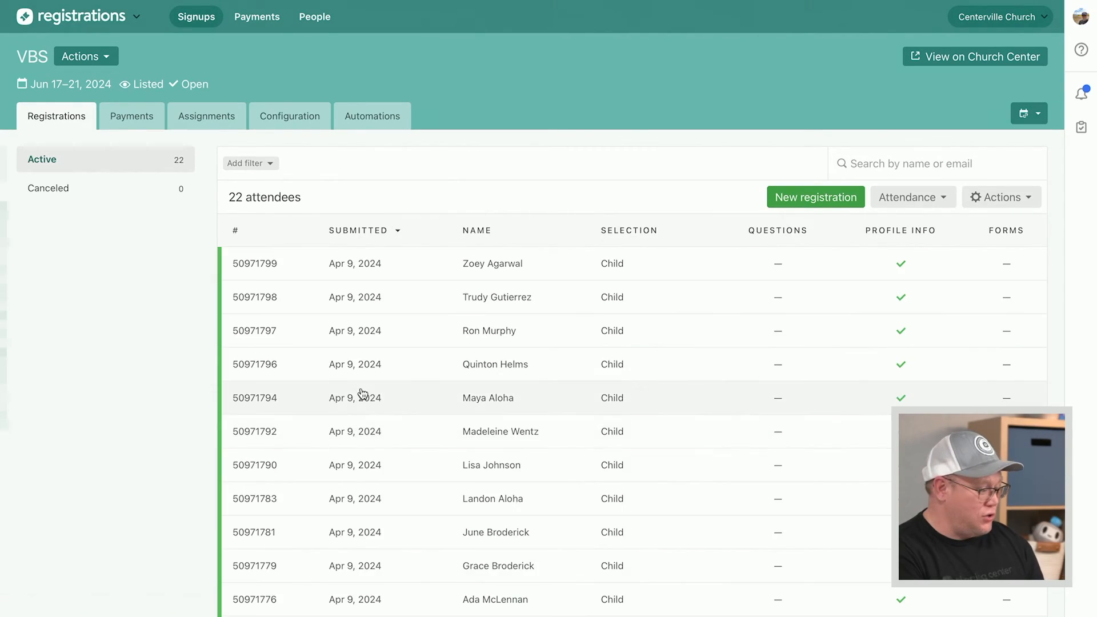
Filter registrations by Selection type to Volunteer only, leaving 1 attendee
{"action": "left_click", "coordinate": [272, 164]}
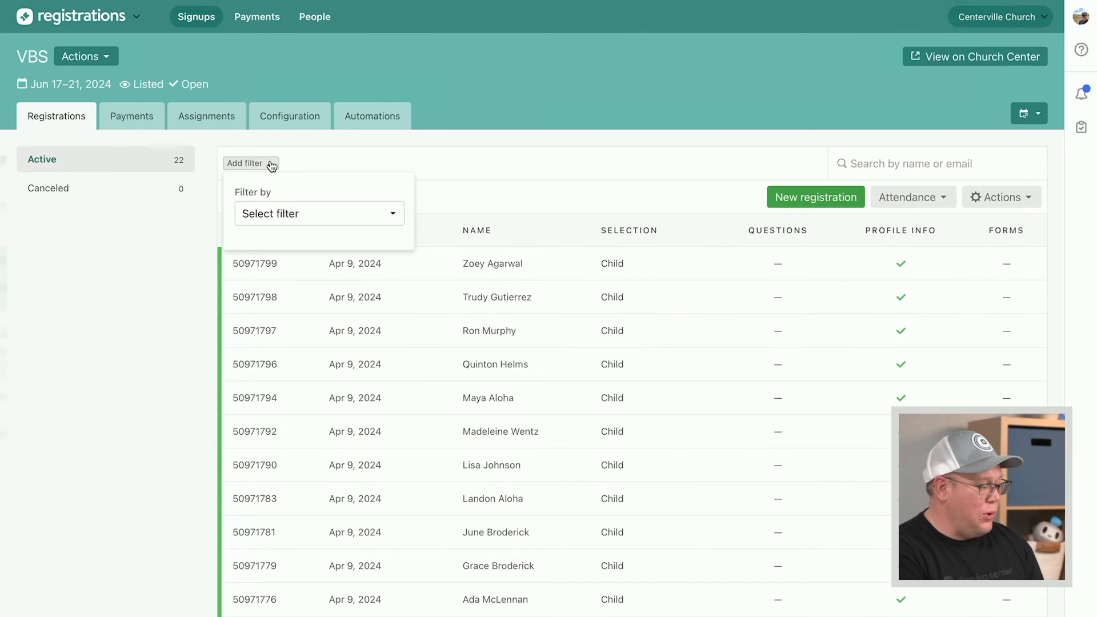
{"action": "left_click", "coordinate": [300, 216]}
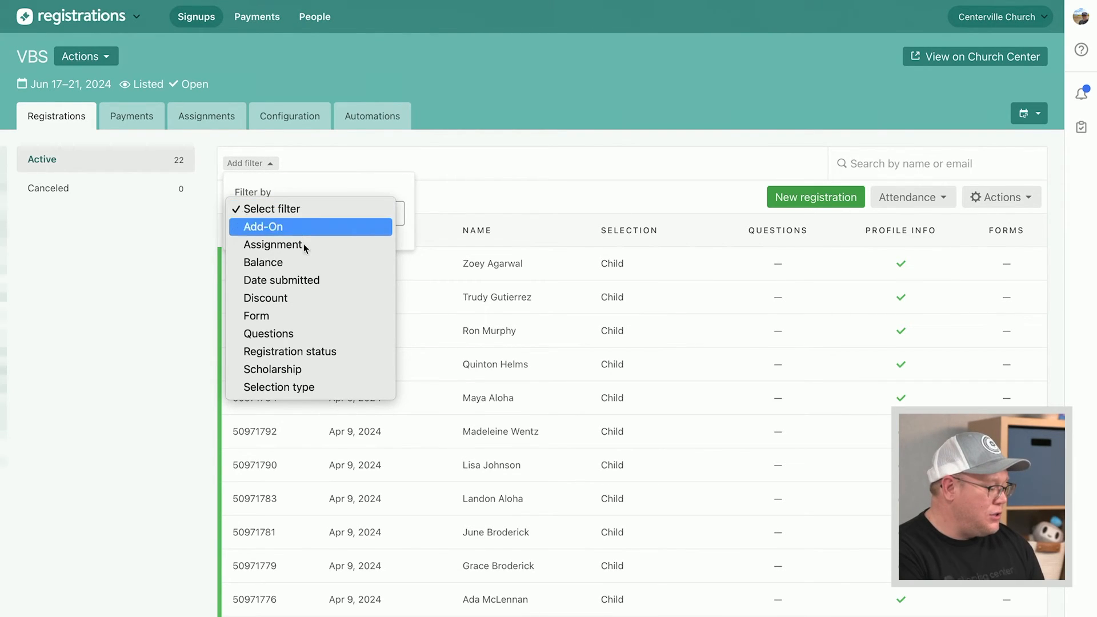
{"action": "left_click", "coordinate": [317, 388]}
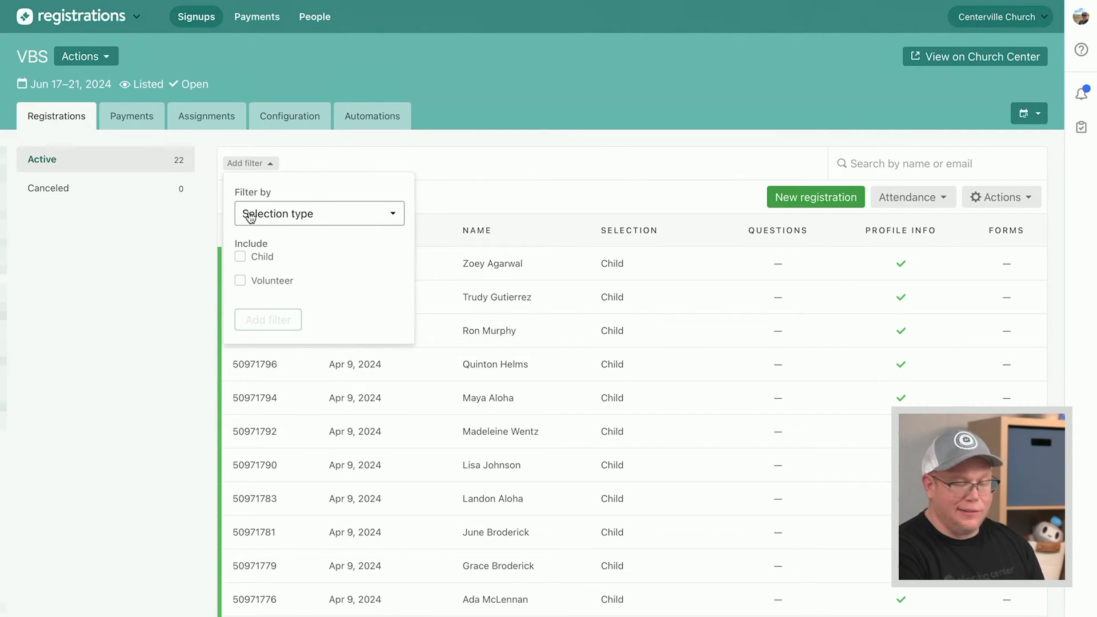
{"action": "left_click", "coordinate": [240, 280]}
{"action": "left_click", "coordinate": [278, 321]}
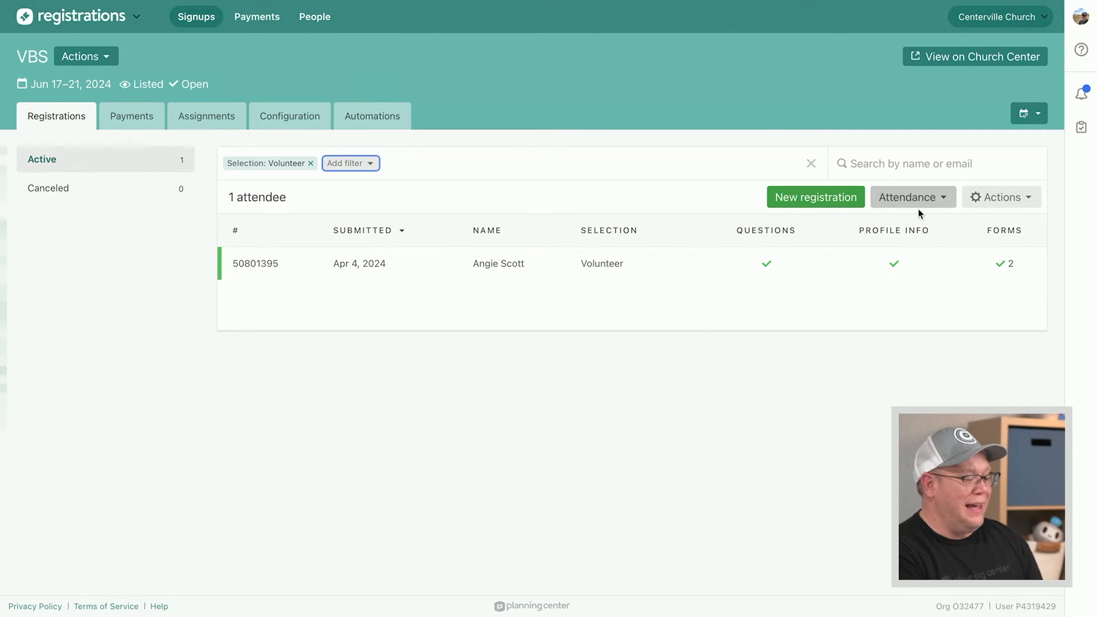
{"action": "left_click", "coordinate": [1014, 207]}
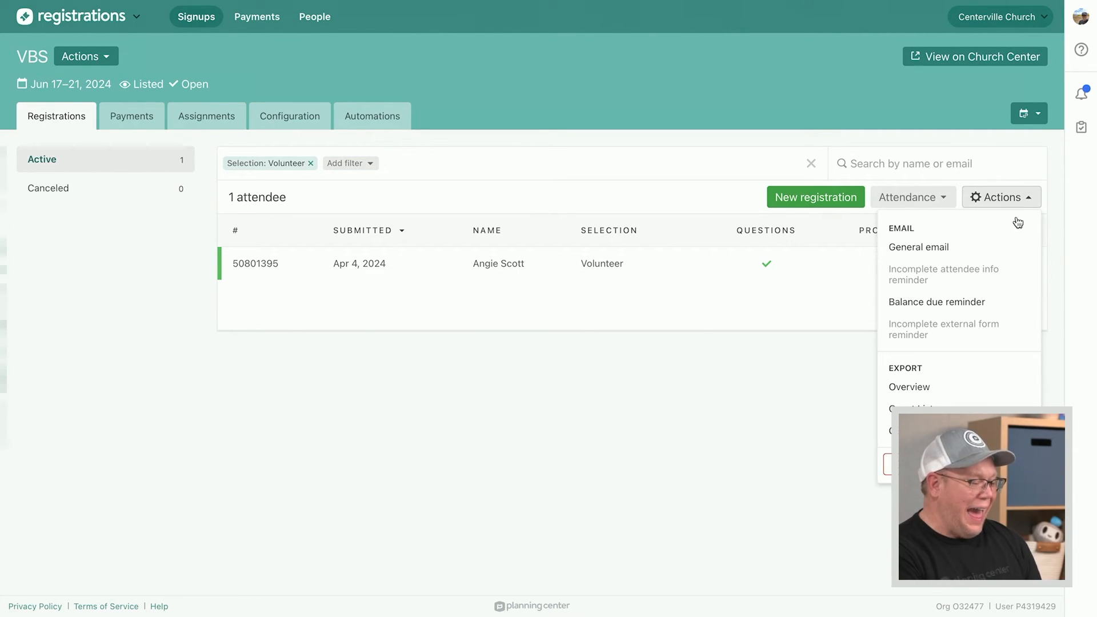
{"action": "left_click", "coordinate": [576, 446]}
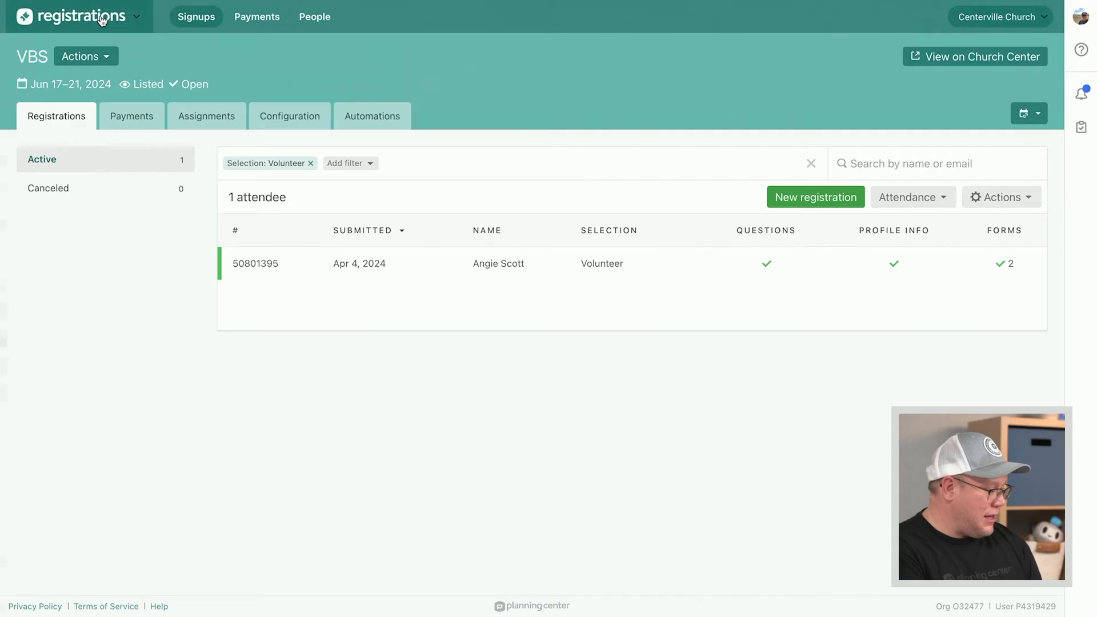
In People, open the VBS '24 - Attending list, check its messaging options, and return to Lists
{"action": "left_click", "coordinate": [102, 21]}
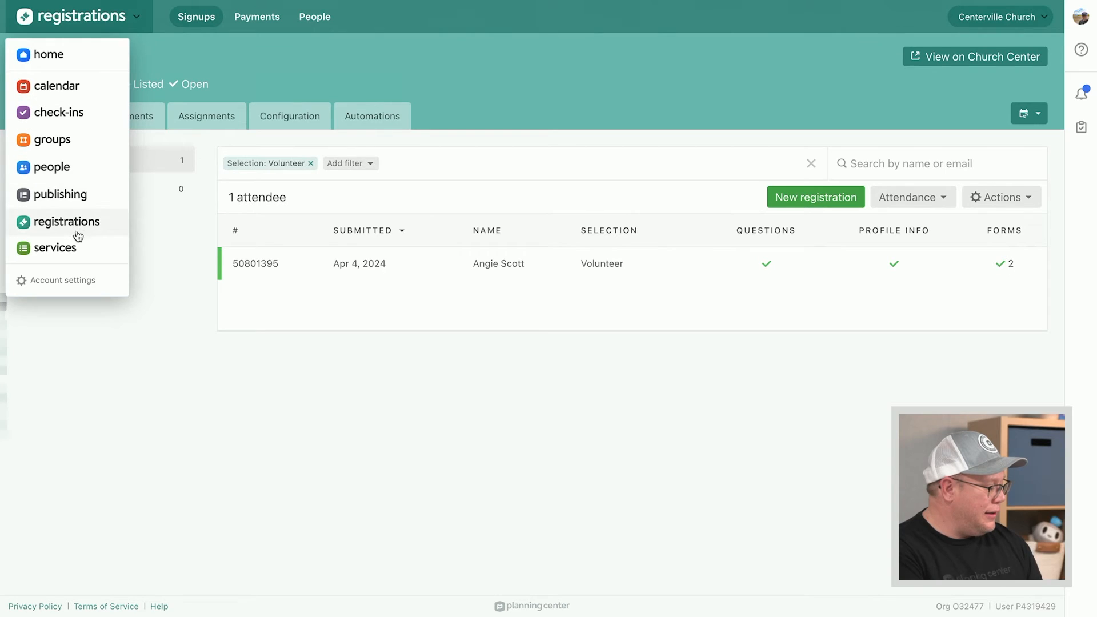
{"action": "left_click", "coordinate": [91, 171]}
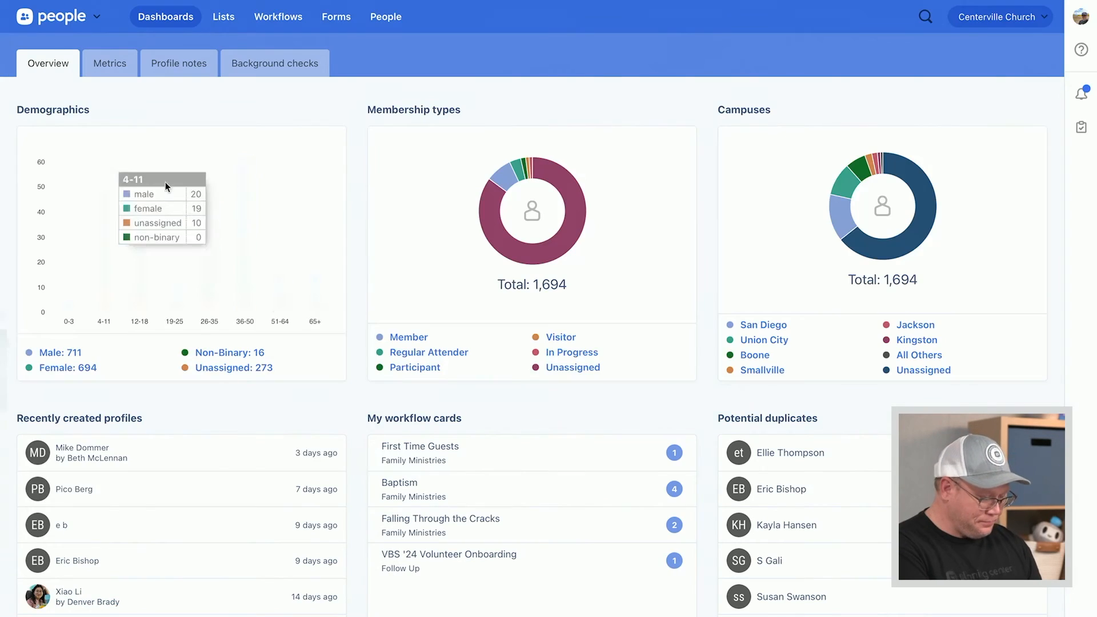
{"action": "left_click", "coordinate": [225, 23]}
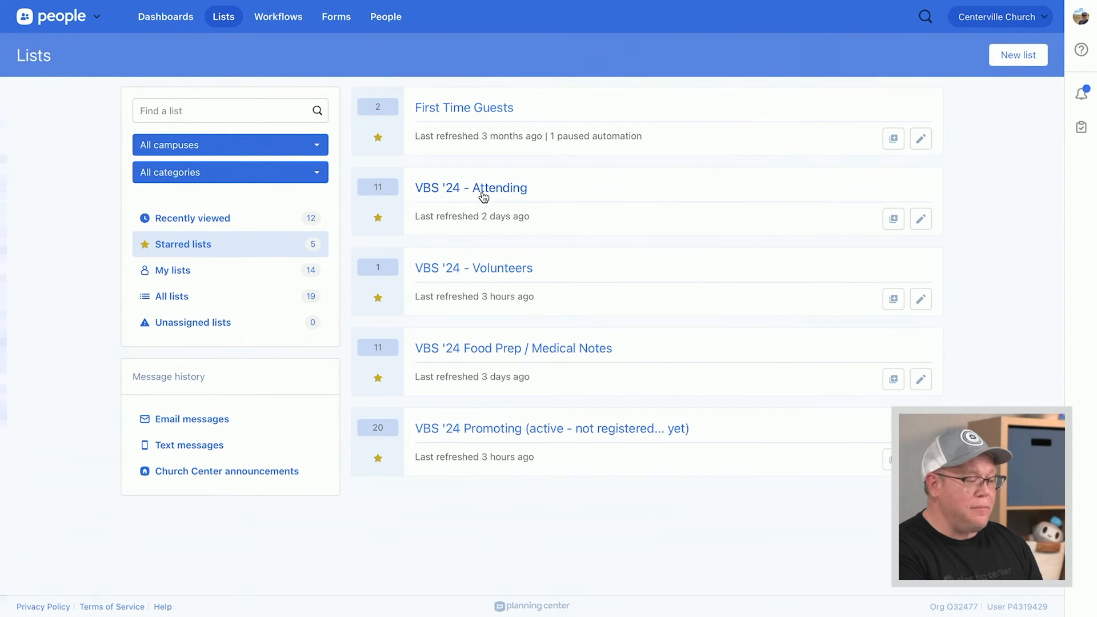
{"action": "left_click", "coordinate": [510, 191]}
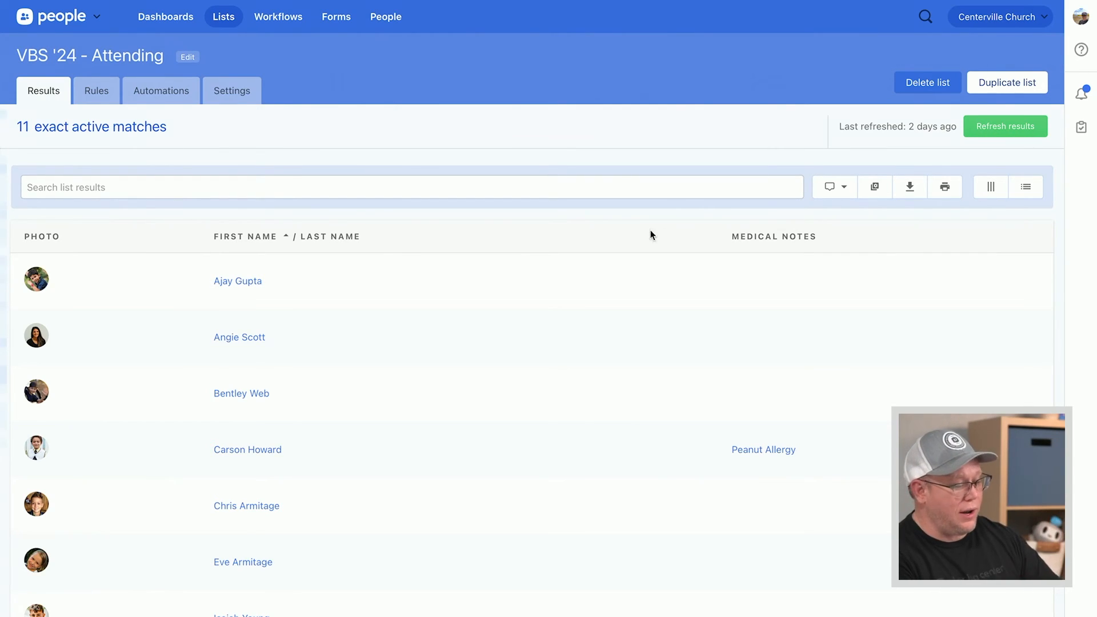
{"action": "left_click", "coordinate": [849, 192]}
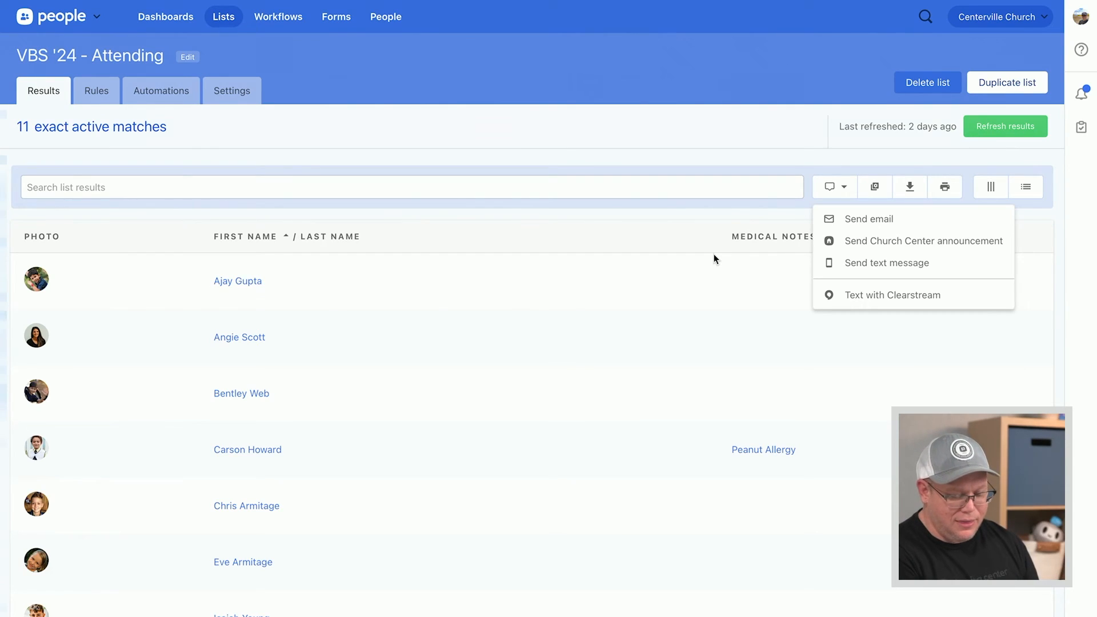
{"action": "left_click", "coordinate": [225, 26]}
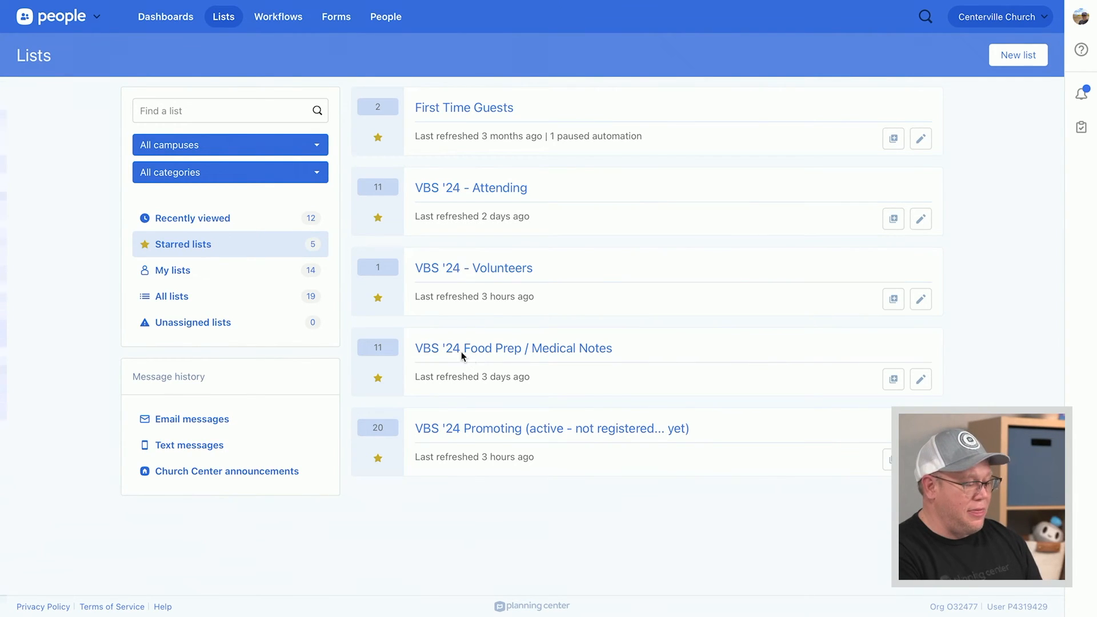
Open the VBS '24 Food Prep / Medical Notes list, check its columns and print options without printing
{"action": "left_click", "coordinate": [580, 352]}
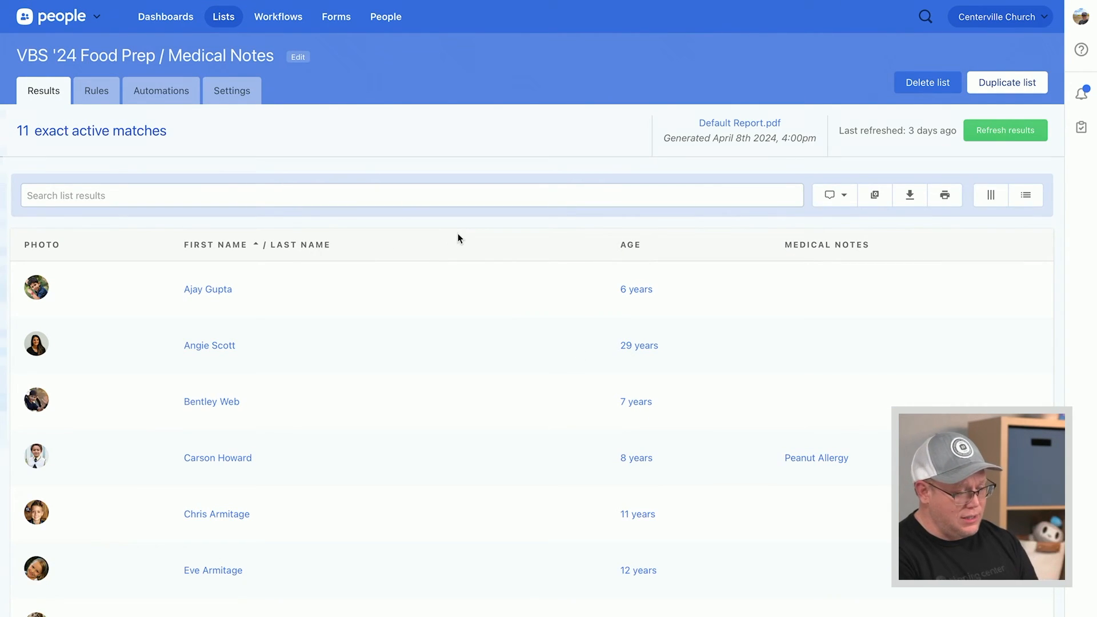
{"action": "left_click", "coordinate": [987, 197]}
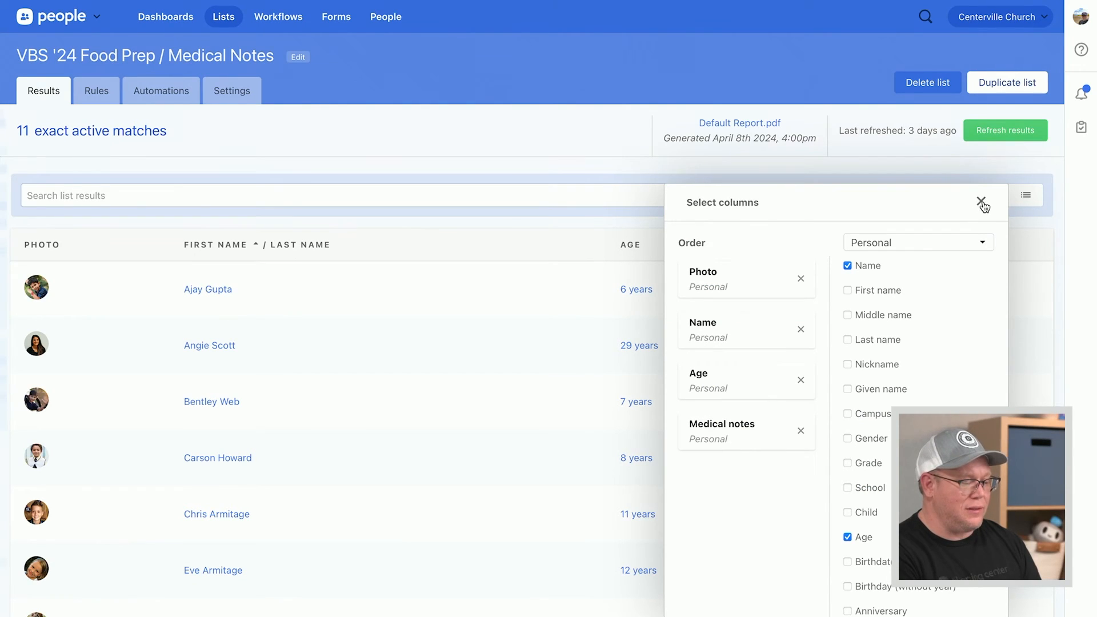
{"action": "left_click", "coordinate": [981, 201]}
{"action": "left_click", "coordinate": [990, 197]}
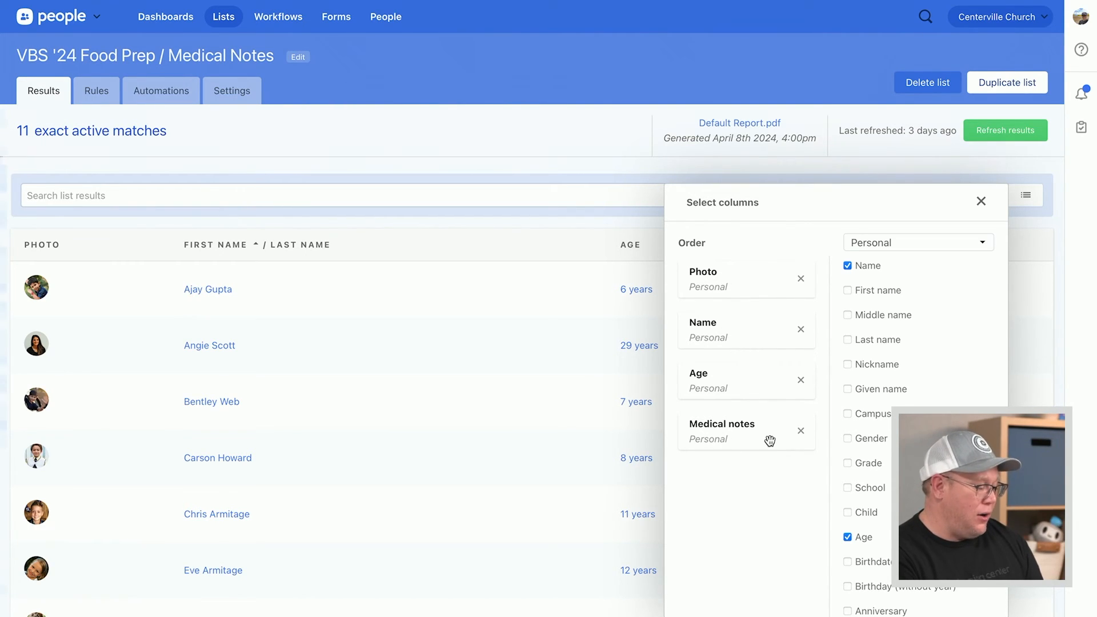
{"action": "left_click", "coordinate": [981, 202]}
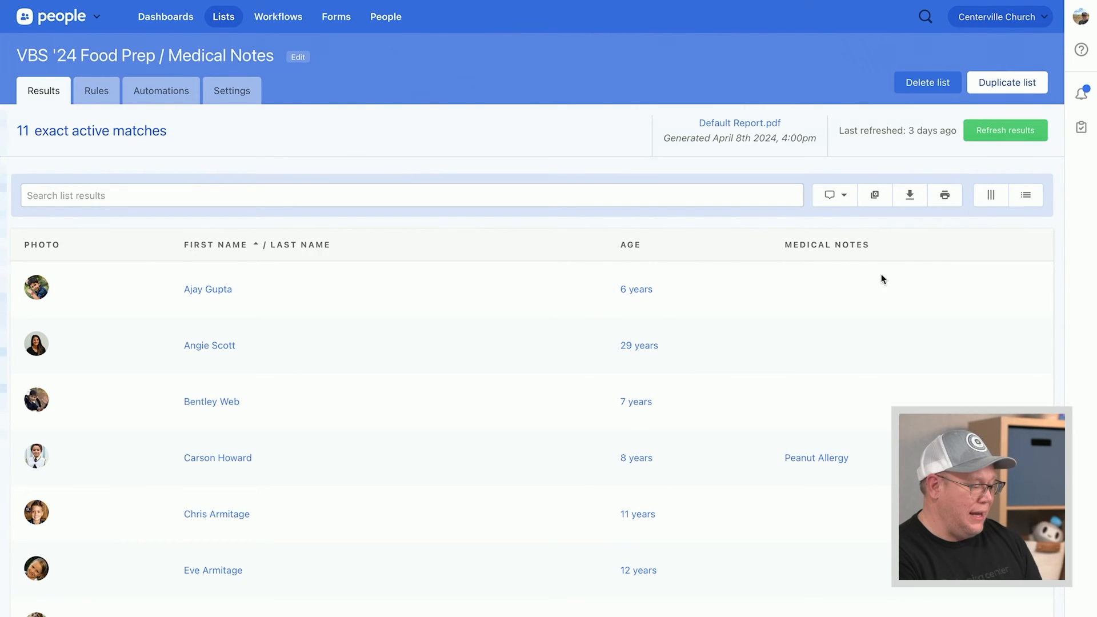
{"action": "left_click", "coordinate": [946, 196]}
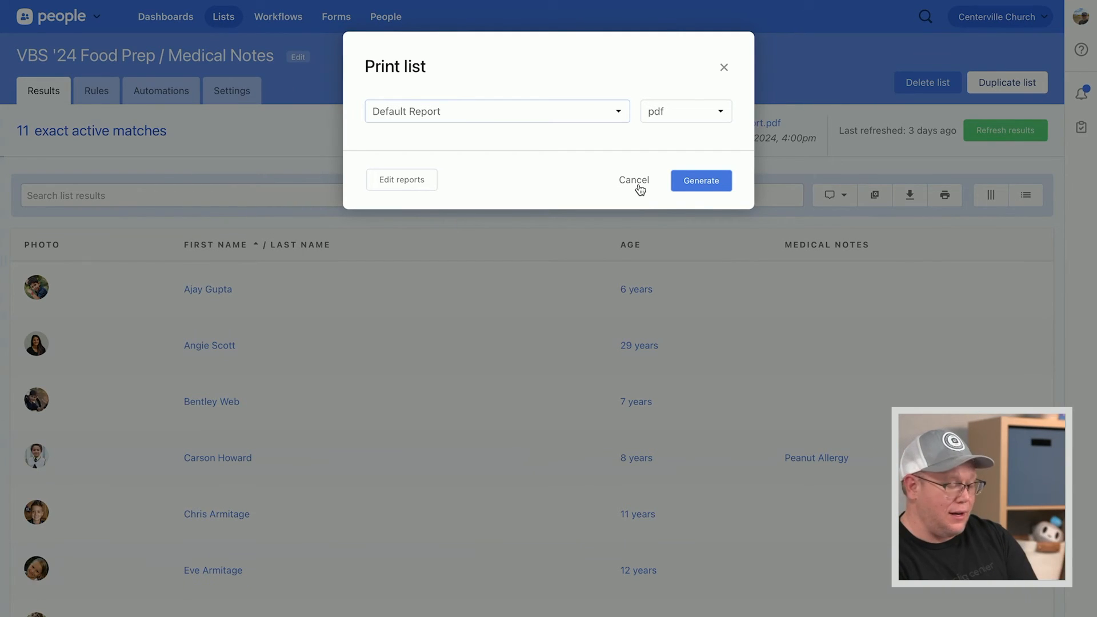
{"action": "left_click", "coordinate": [634, 181]}
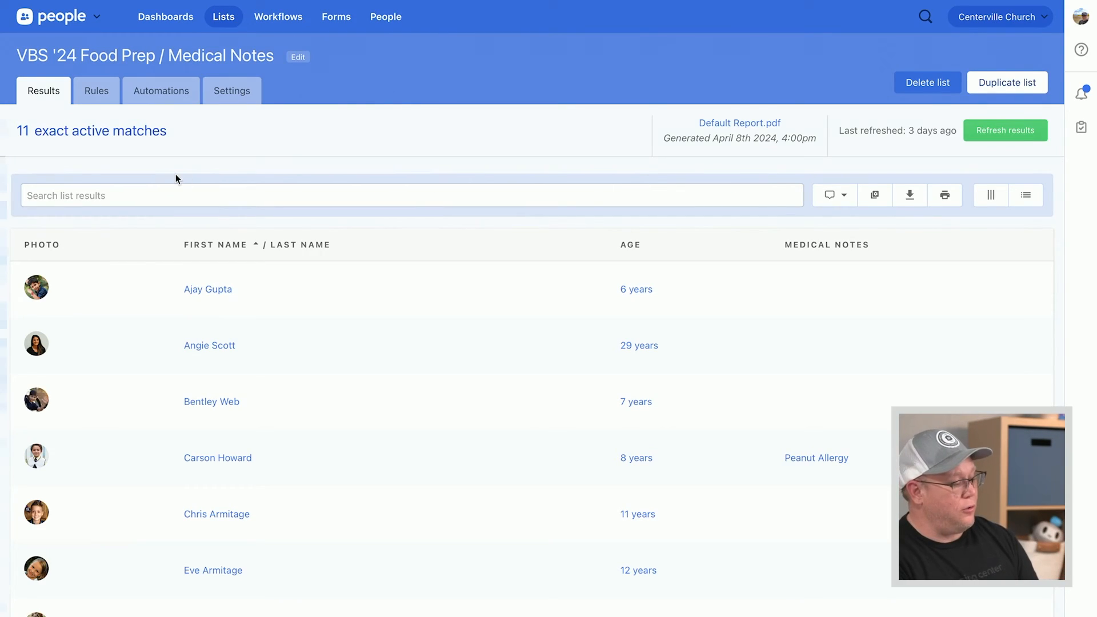
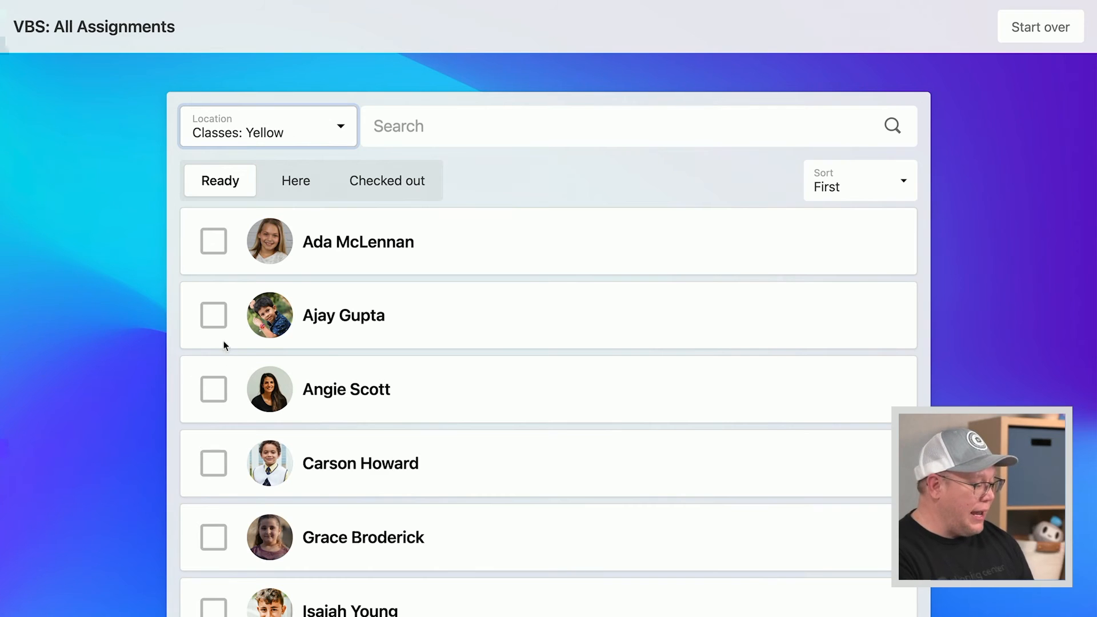
Check in two children on the Classes: Yellow roster and view who is here
{"action": "left_click", "coordinate": [213, 316]}
{"action": "left_click", "coordinate": [214, 469]}
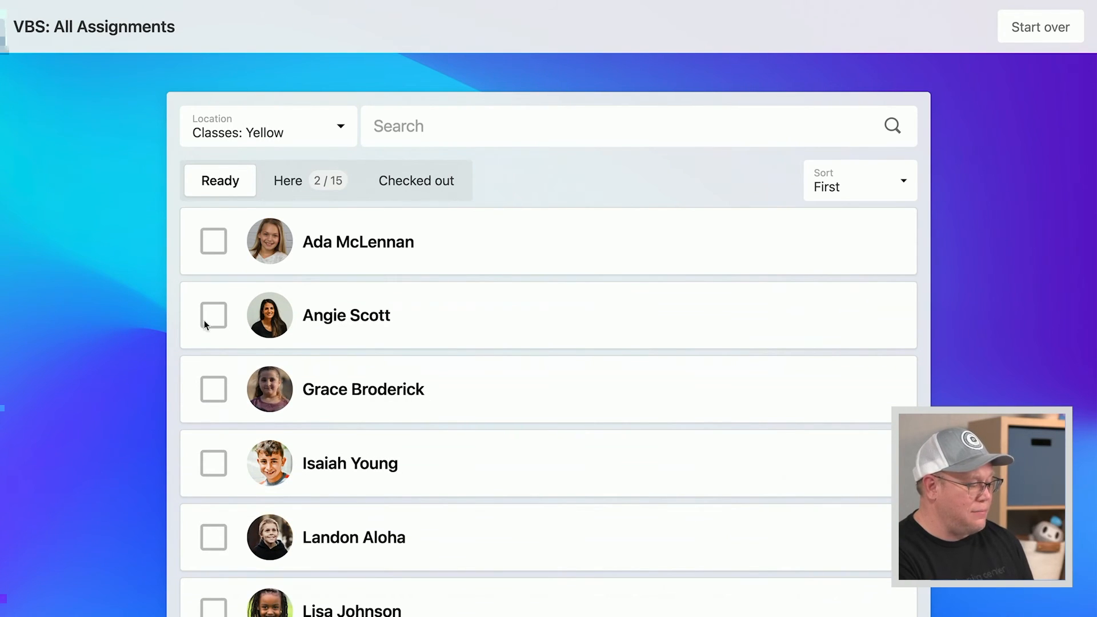
{"action": "scroll", "coordinate": [187, 325], "scroll_direction": "down", "scroll_amount": 8}
{"action": "scroll", "coordinate": [188, 327], "scroll_direction": "up", "scroll_amount": 5}
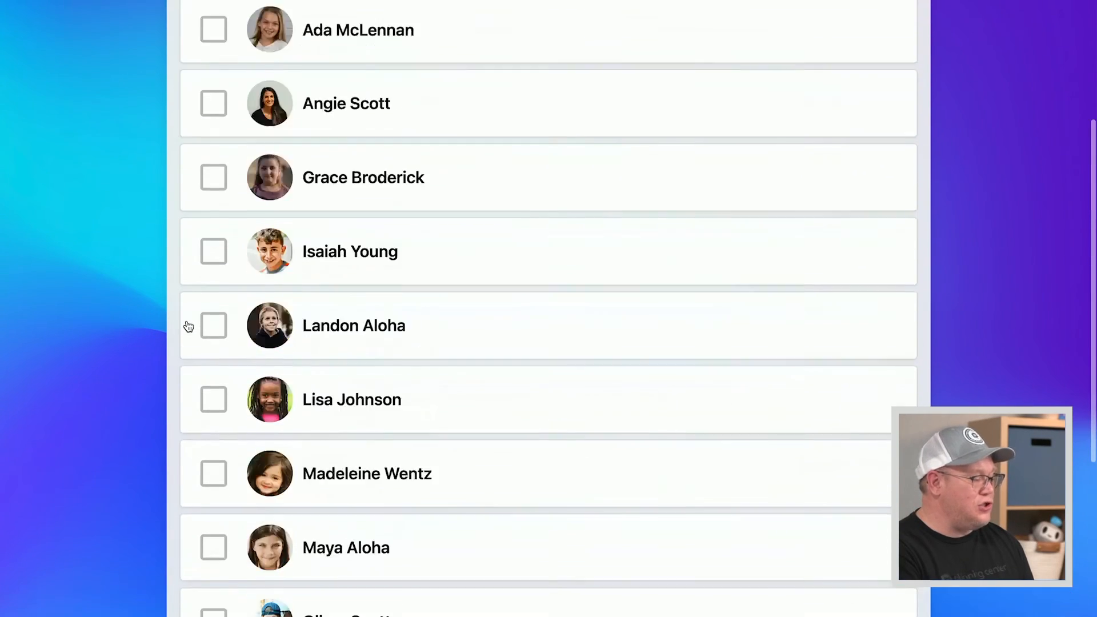
{"action": "scroll", "coordinate": [188, 327], "scroll_direction": "up", "scroll_amount": 3}
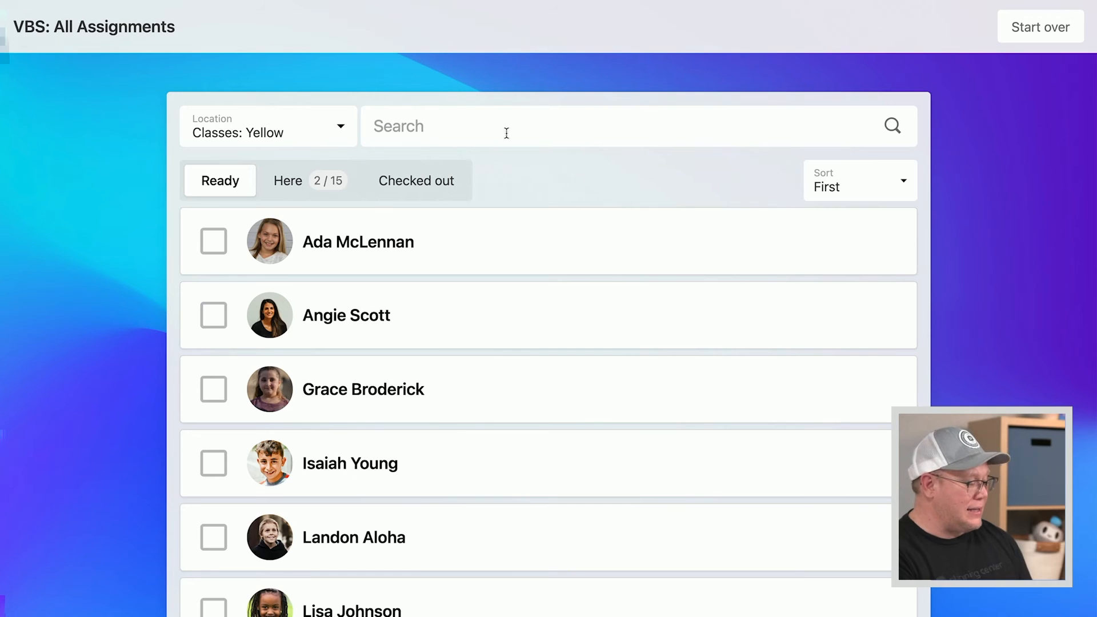
{"action": "scroll", "coordinate": [134, 405], "scroll_direction": "down", "scroll_amount": 8}
{"action": "scroll", "coordinate": [134, 404], "scroll_direction": "up", "scroll_amount": 8}
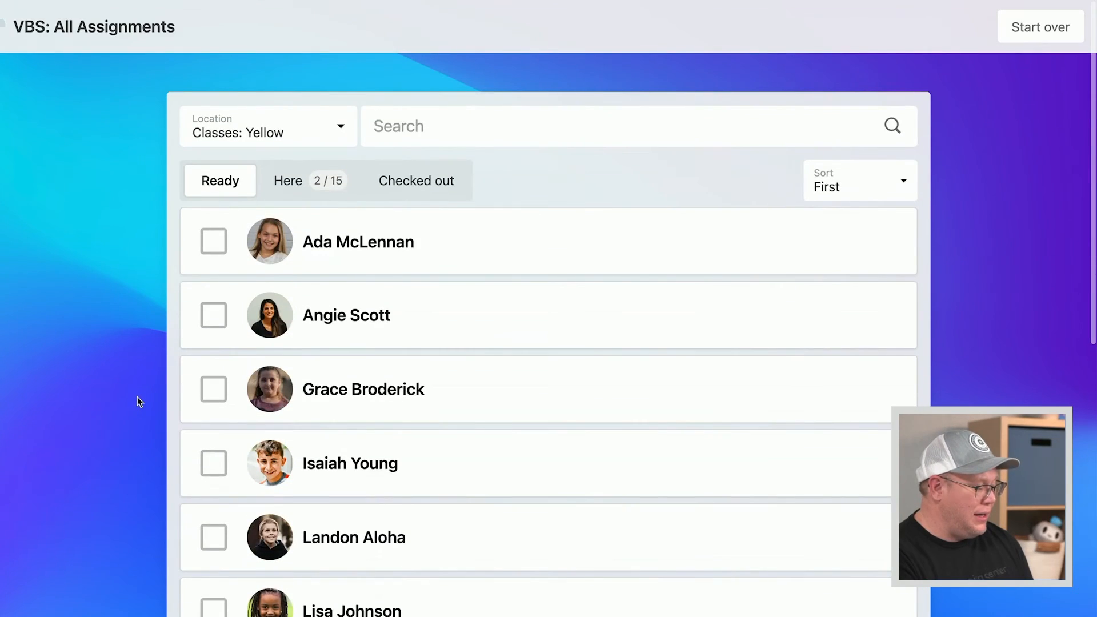
{"action": "left_click", "coordinate": [289, 182]}
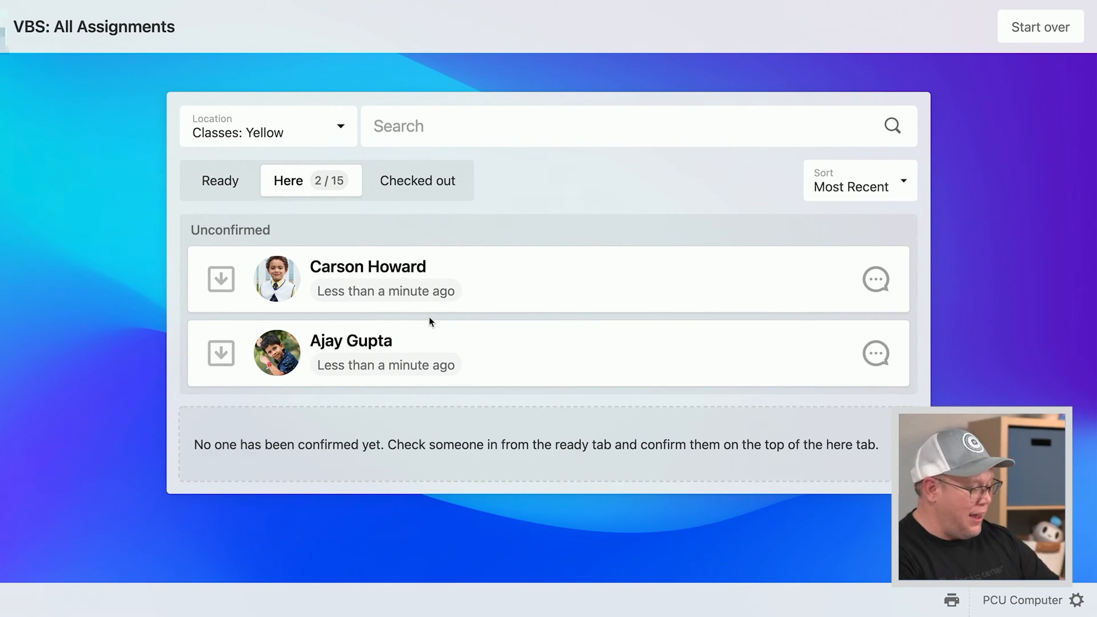
Confirm both checked-in children as present and mark confirmations done for today
{"action": "left_click", "coordinate": [221, 279]}
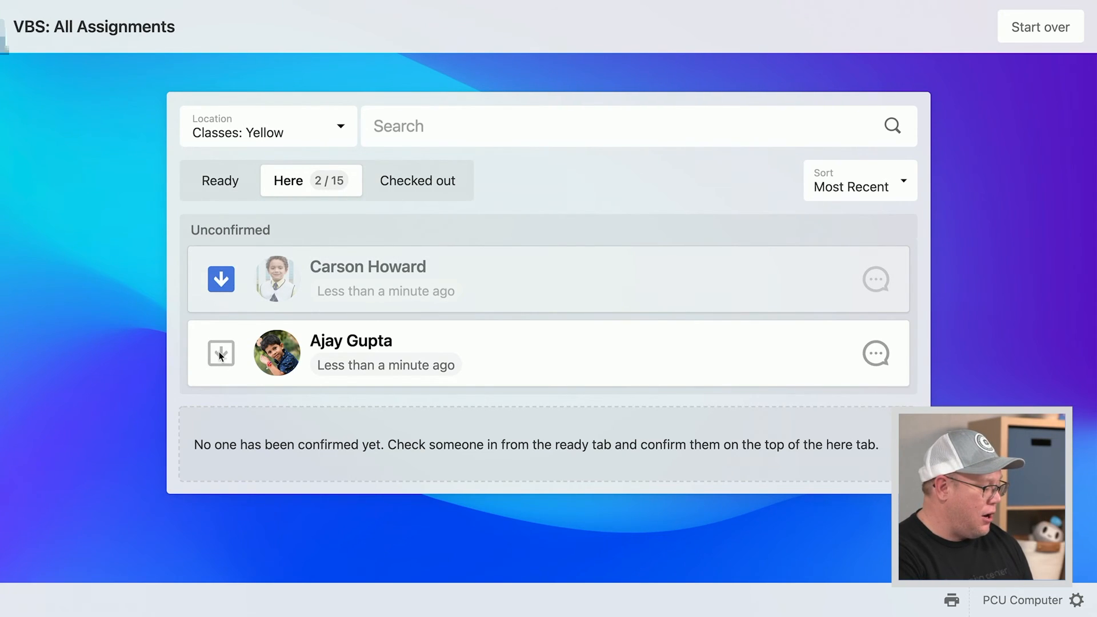
{"action": "left_click", "coordinate": [223, 280]}
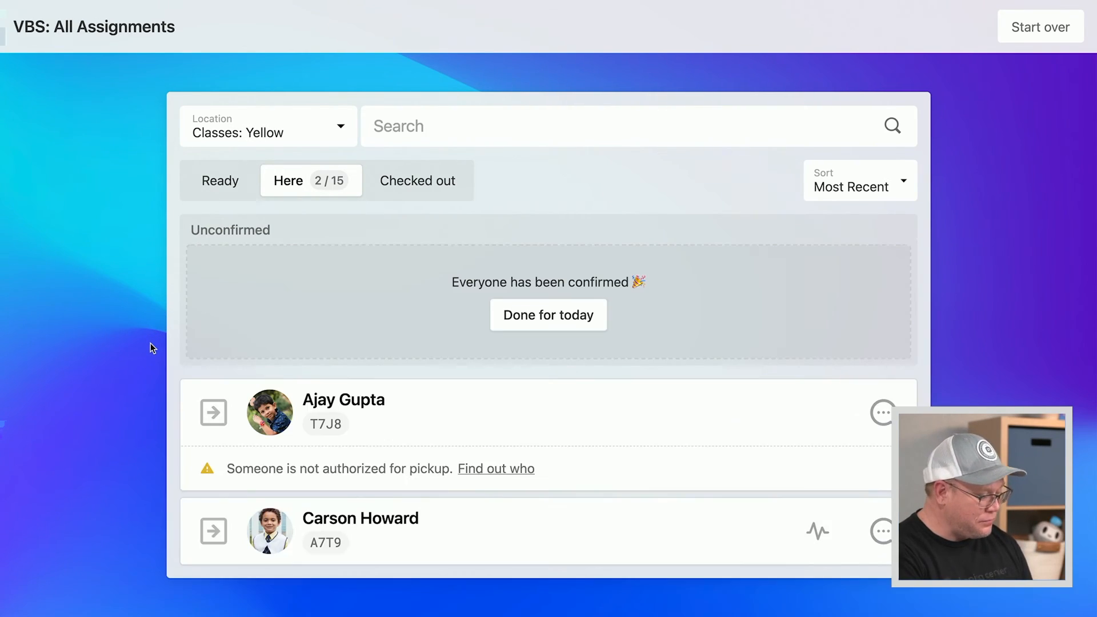
{"action": "scroll", "coordinate": [150, 343], "scroll_direction": "down", "scroll_amount": 2}
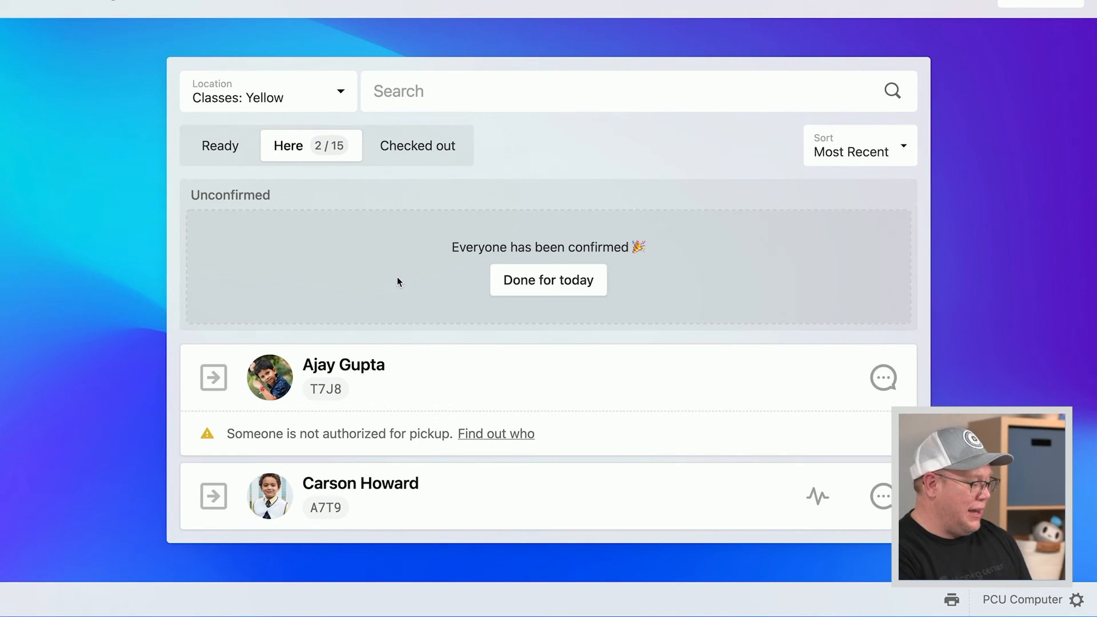
{"action": "left_click", "coordinate": [497, 276]}
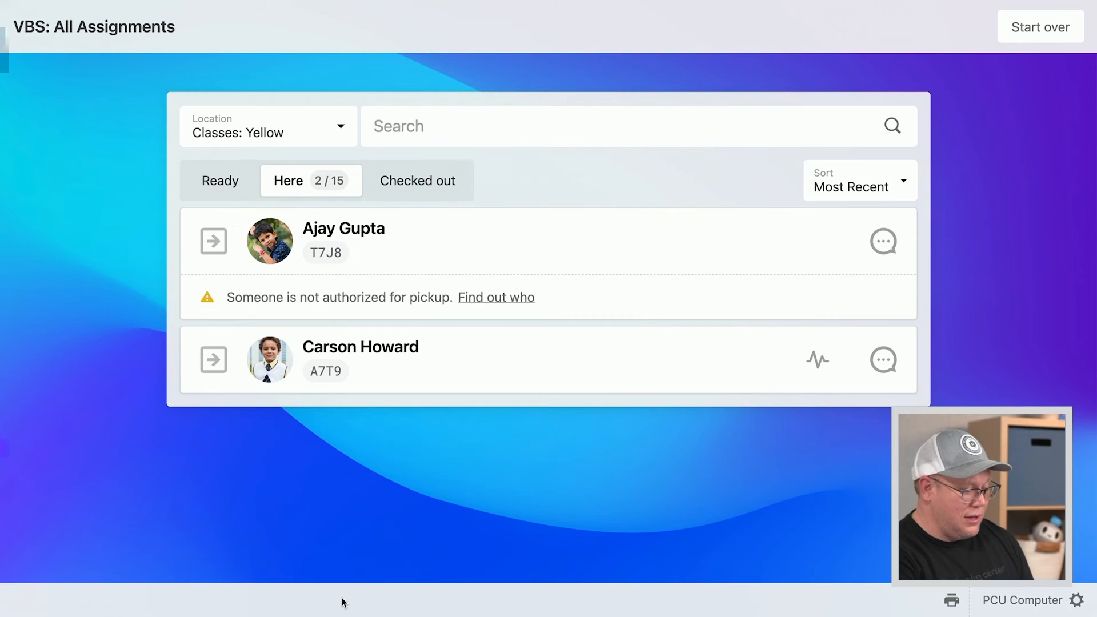
Review the Peanut Allergy note and unauthorized pickup person, then start a message to Ajay's parents
{"action": "left_click", "coordinate": [818, 362]}
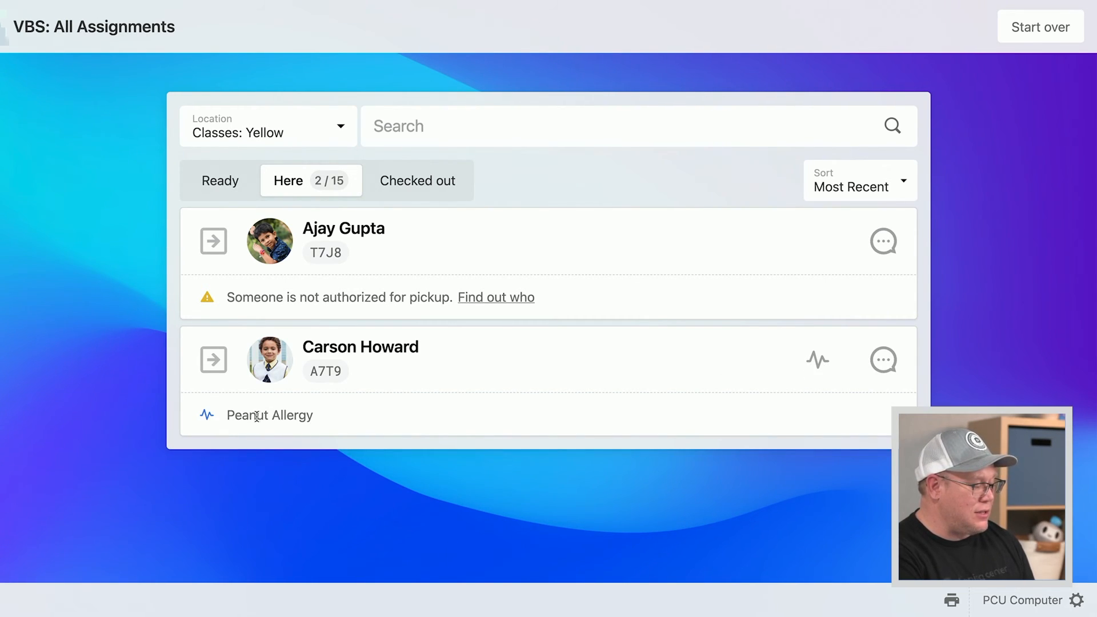
{"action": "left_click", "coordinate": [817, 361]}
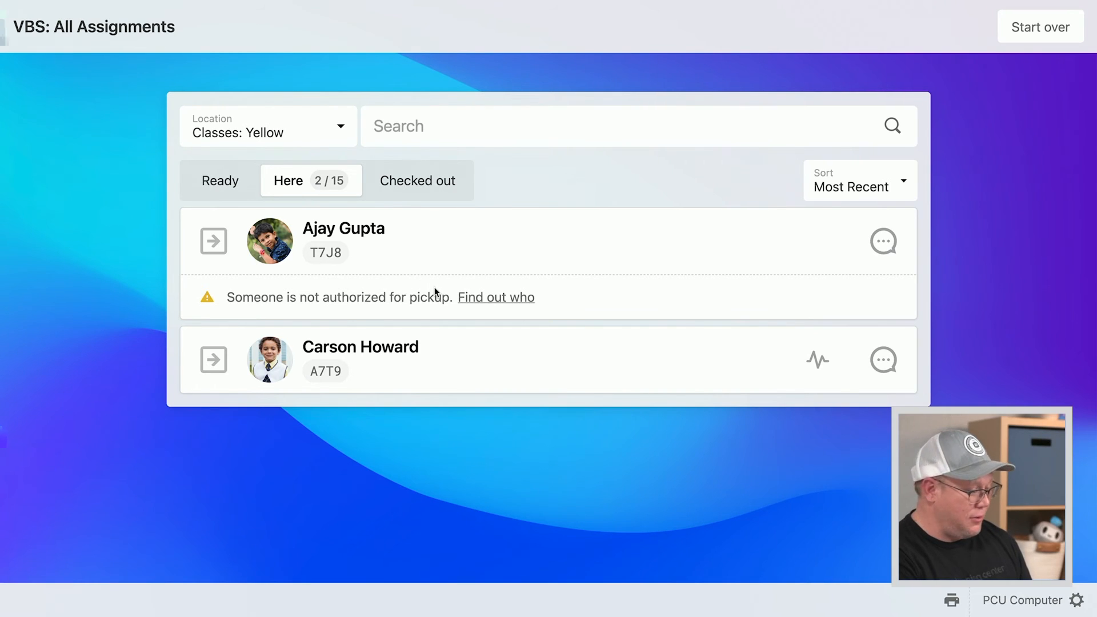
{"action": "left_click", "coordinate": [485, 298]}
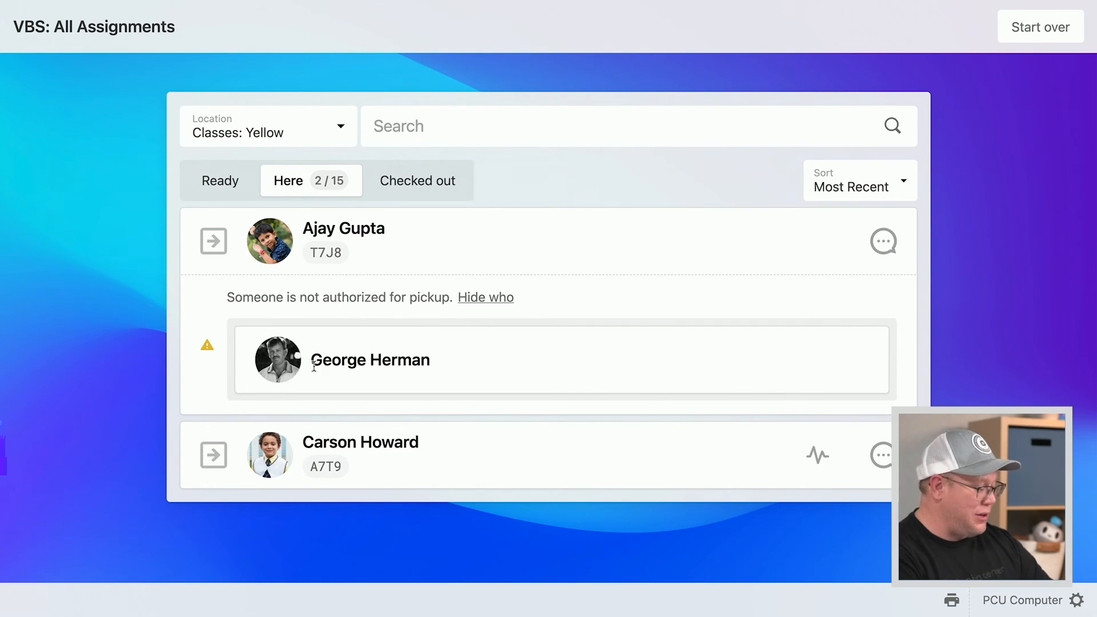
{"action": "left_click", "coordinate": [481, 300]}
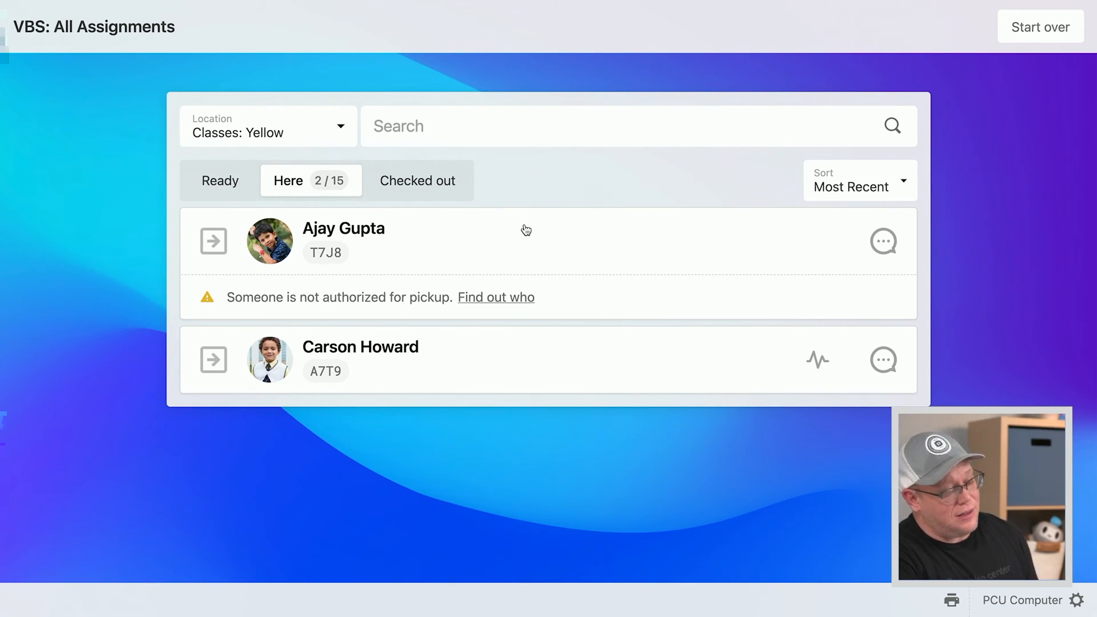
{"action": "left_click", "coordinate": [882, 240]}
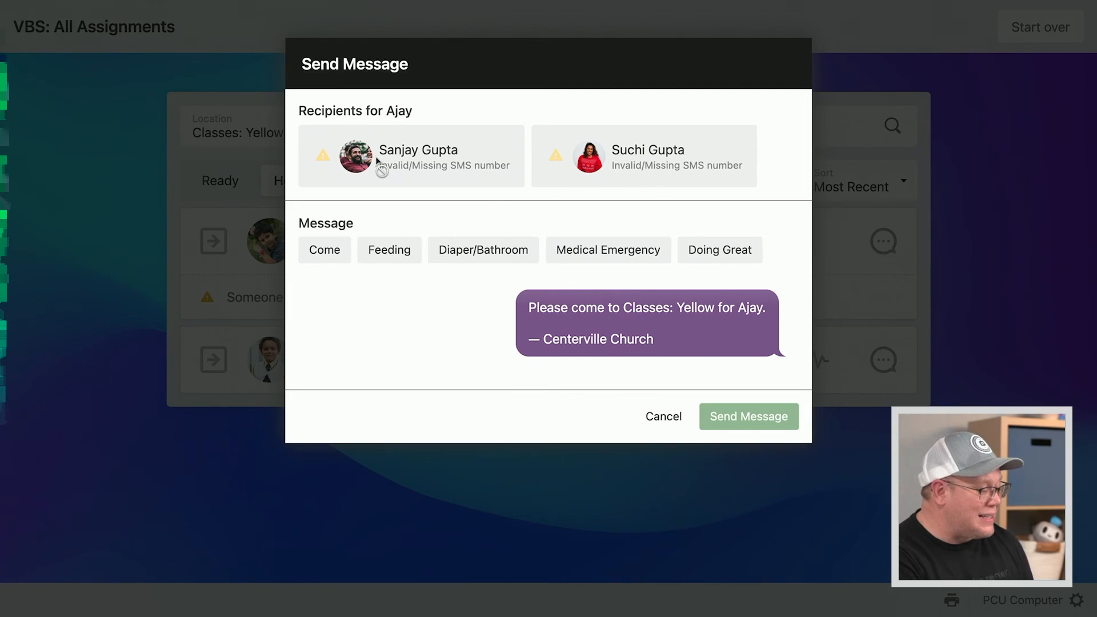
Preview the Feeding, Diaper/Bathroom, Medical Emergency and Come templates, then cancel without sending
{"action": "left_click", "coordinate": [394, 256]}
{"action": "left_click", "coordinate": [527, 253]}
{"action": "left_click", "coordinate": [580, 255]}
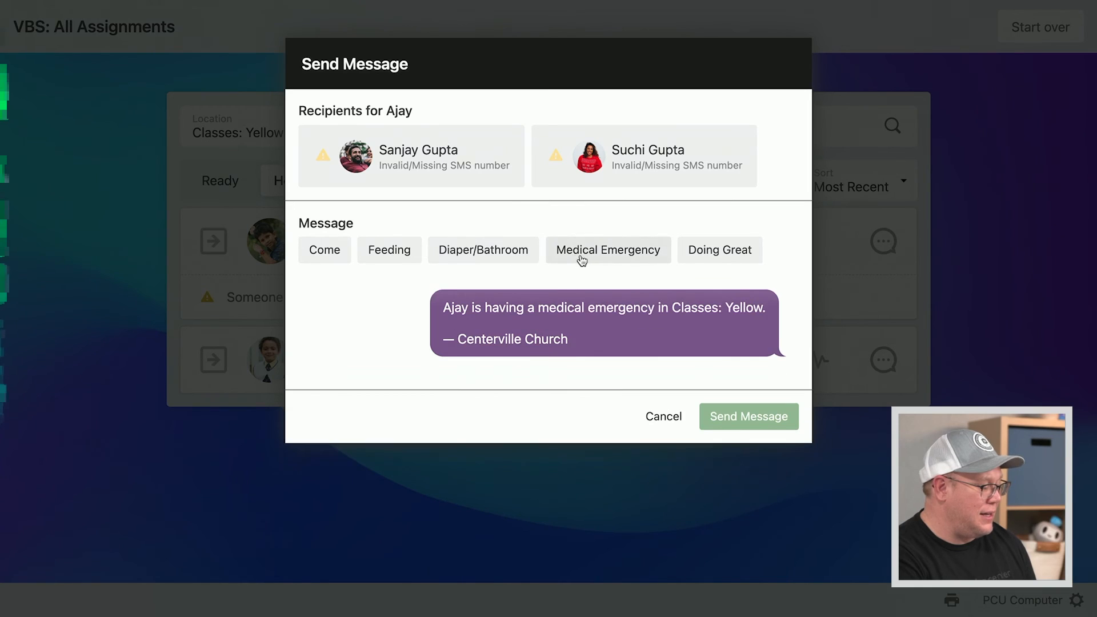
{"action": "left_click", "coordinate": [384, 256]}
{"action": "left_click", "coordinate": [346, 255]}
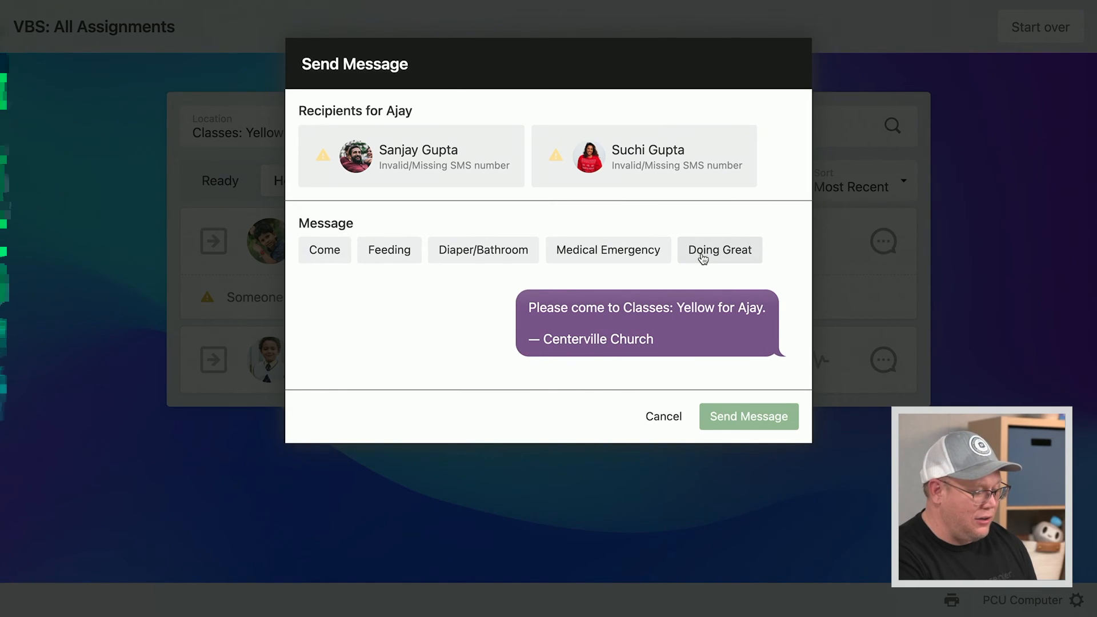
{"action": "left_click", "coordinate": [672, 423]}
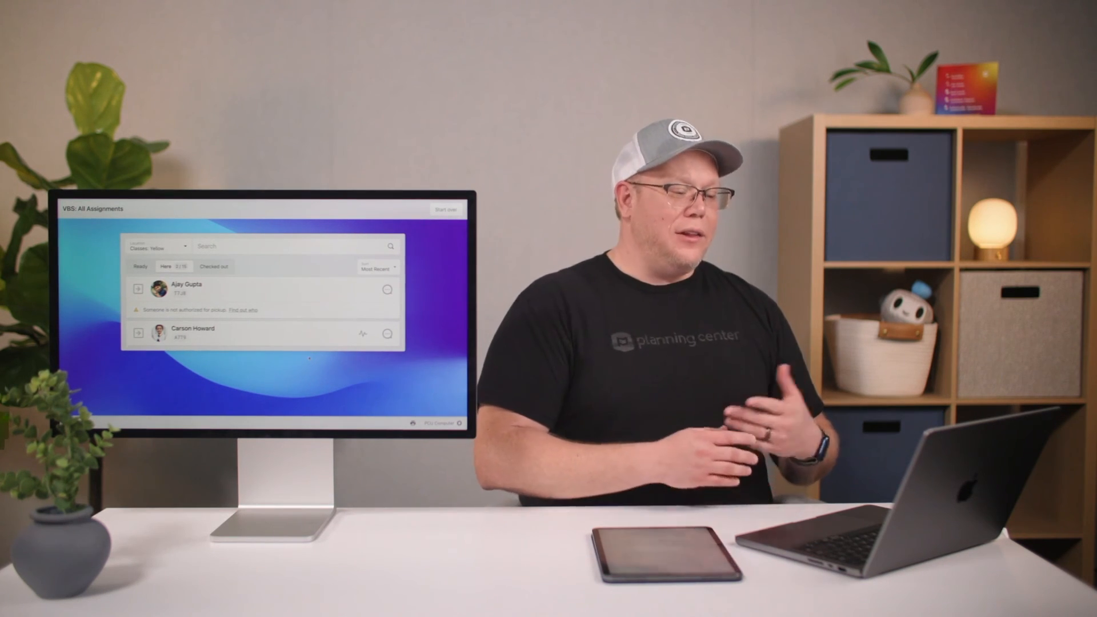
Exit the full-screen Classes: Yellow roster station back to the Events page with Ctrl+Left
{"action": "key", "text": "ctrl+Left"}
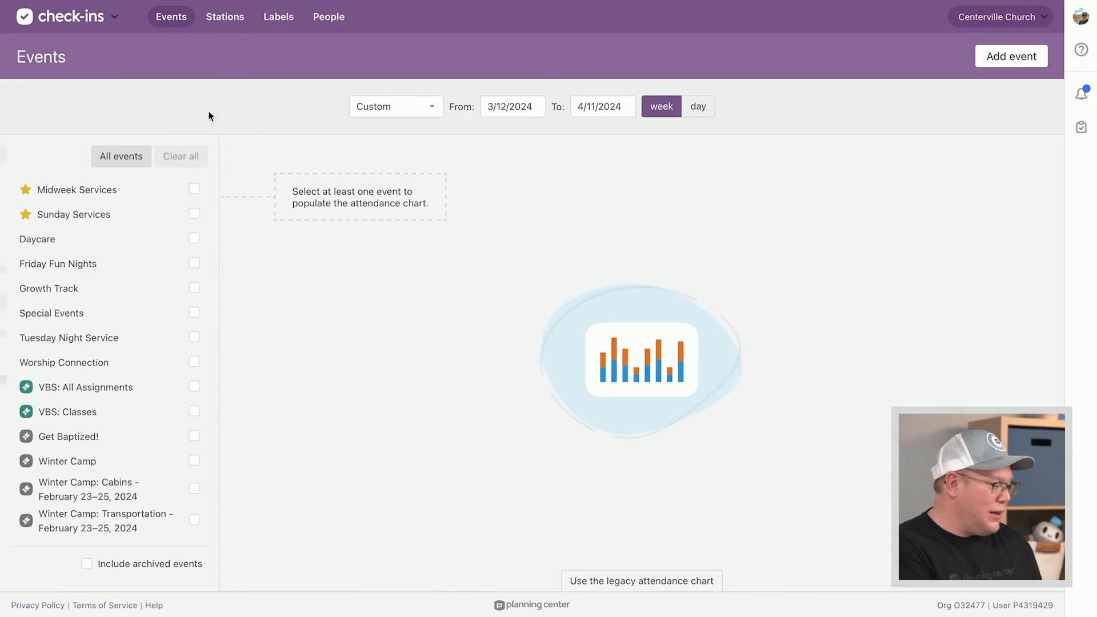
Review the VBS '24 quick station's settings under Stations and cancel without saving
{"action": "left_click", "coordinate": [224, 17]}
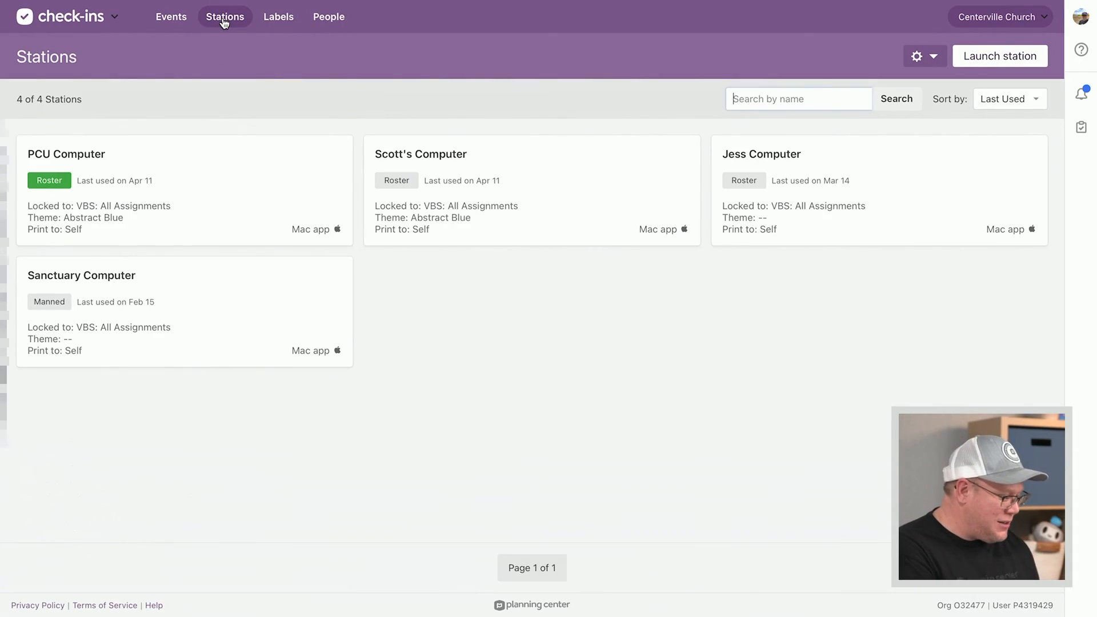
{"action": "left_click", "coordinate": [923, 56]}
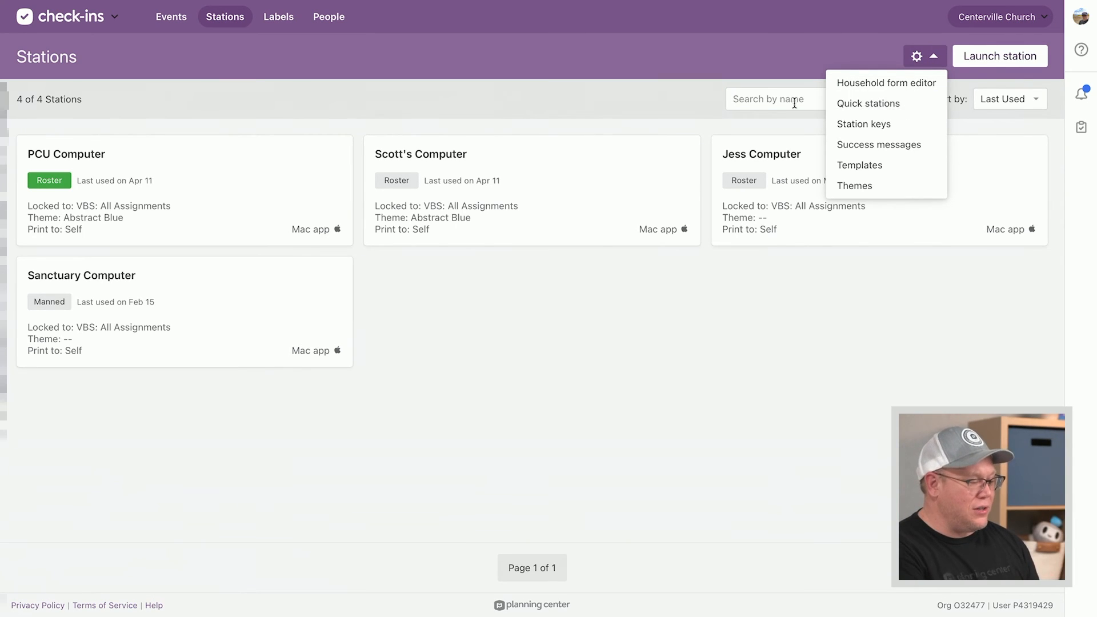
{"action": "left_click", "coordinate": [880, 104]}
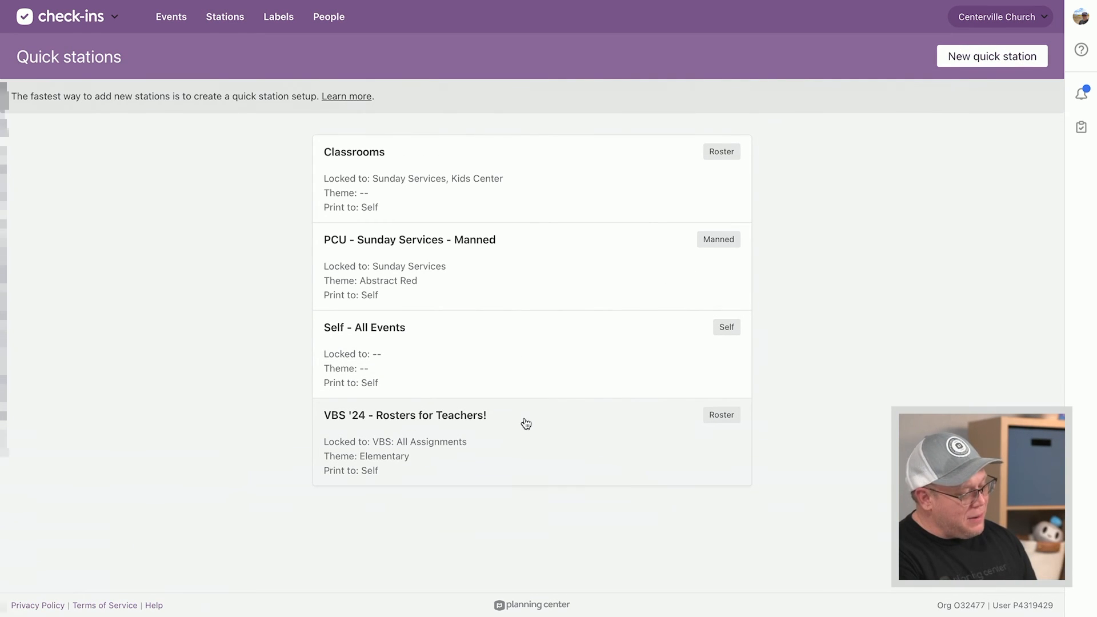
{"action": "left_click", "coordinate": [502, 441]}
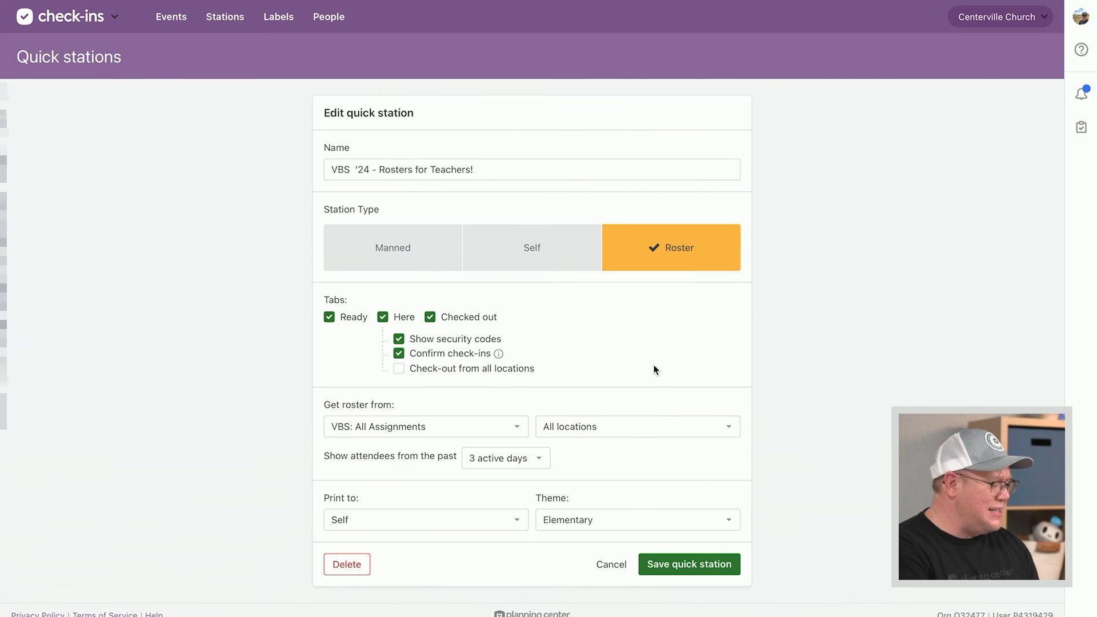
{"action": "scroll", "coordinate": [657, 368], "scroll_direction": "down", "scroll_amount": 1}
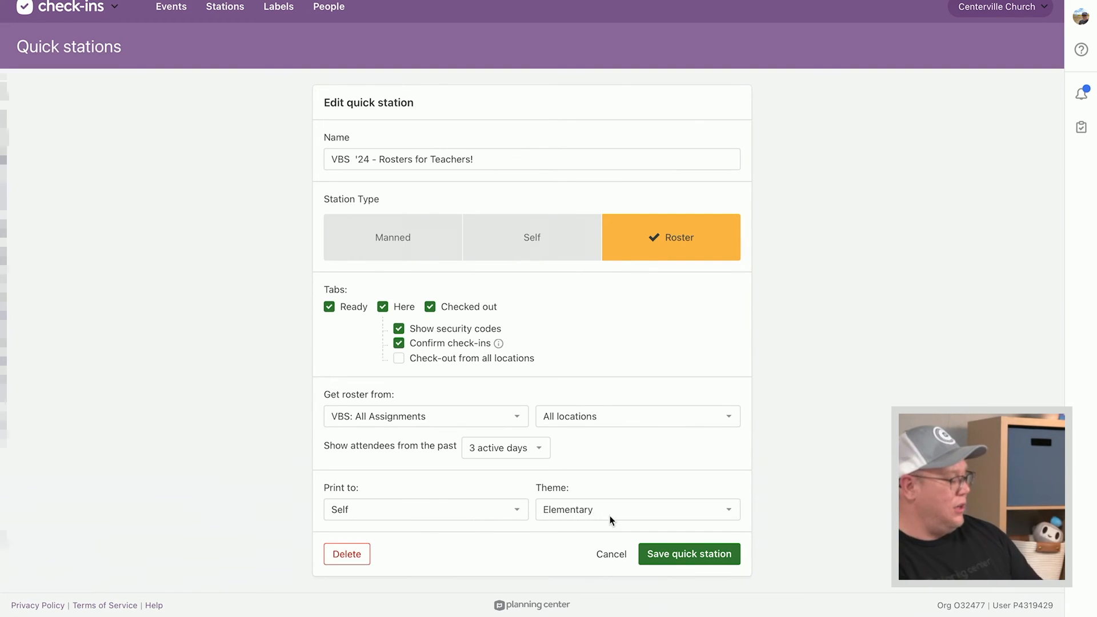
{"action": "left_click", "coordinate": [624, 559]}
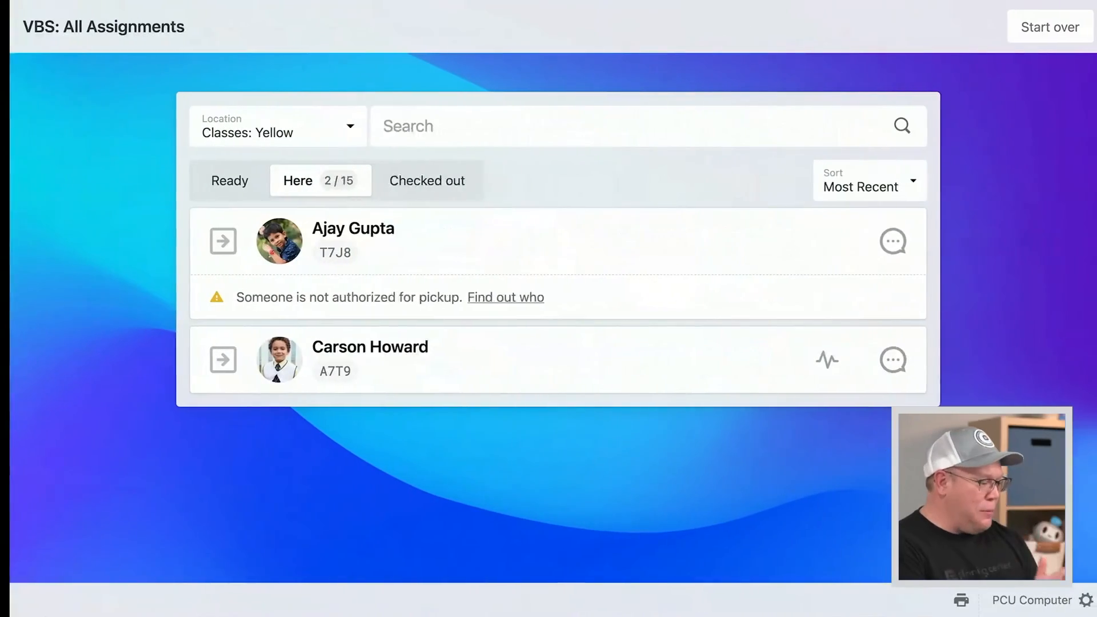
Unlock the VBS: All Assignments station settings with the station key and save it as Manned
{"action": "left_click", "coordinate": [1076, 600]}
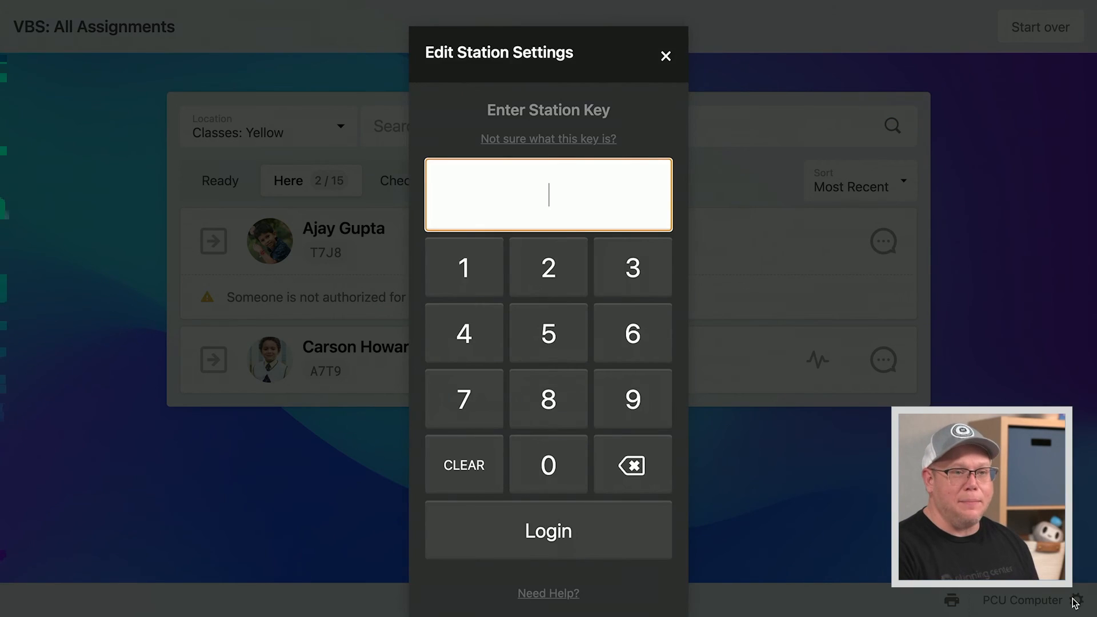
{"action": "type", "text": "•••••"}
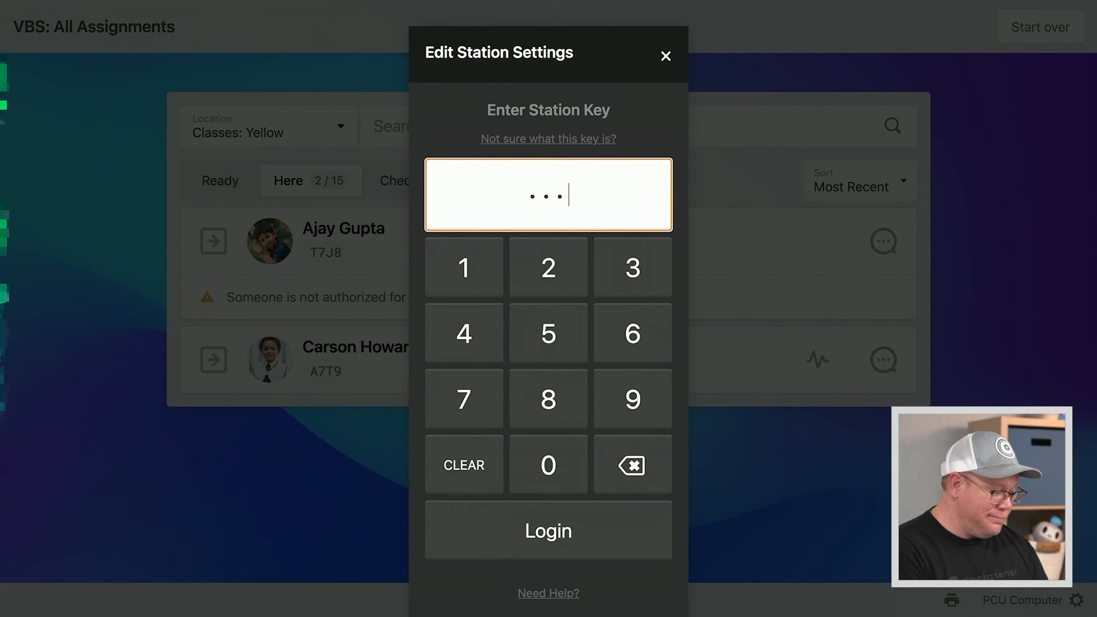
{"action": "key", "text": "Return"}
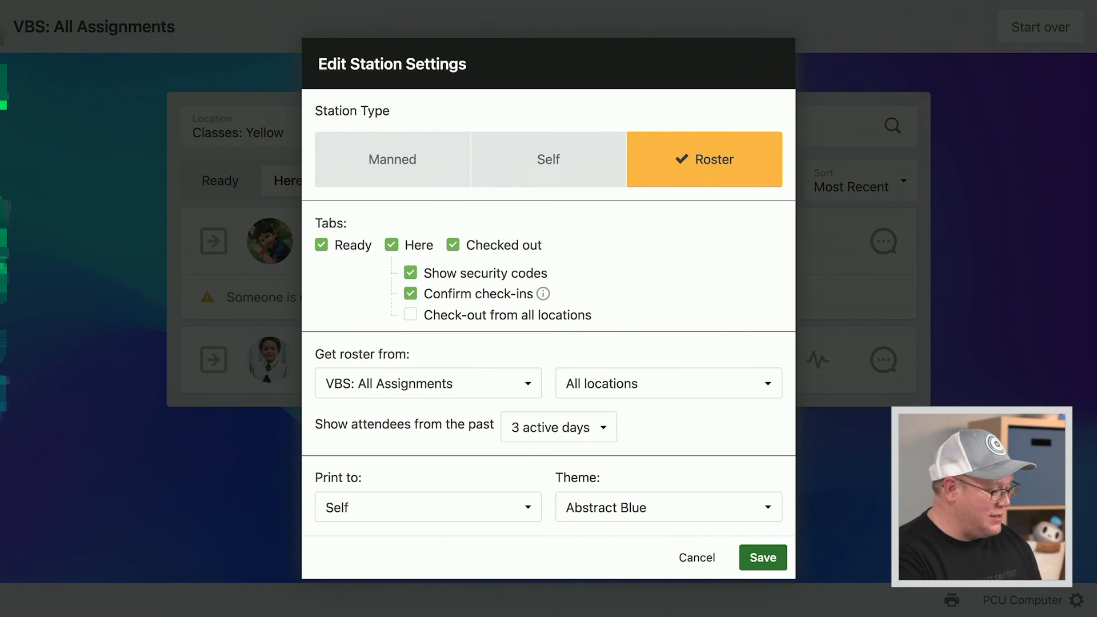
{"action": "left_click", "coordinate": [402, 168]}
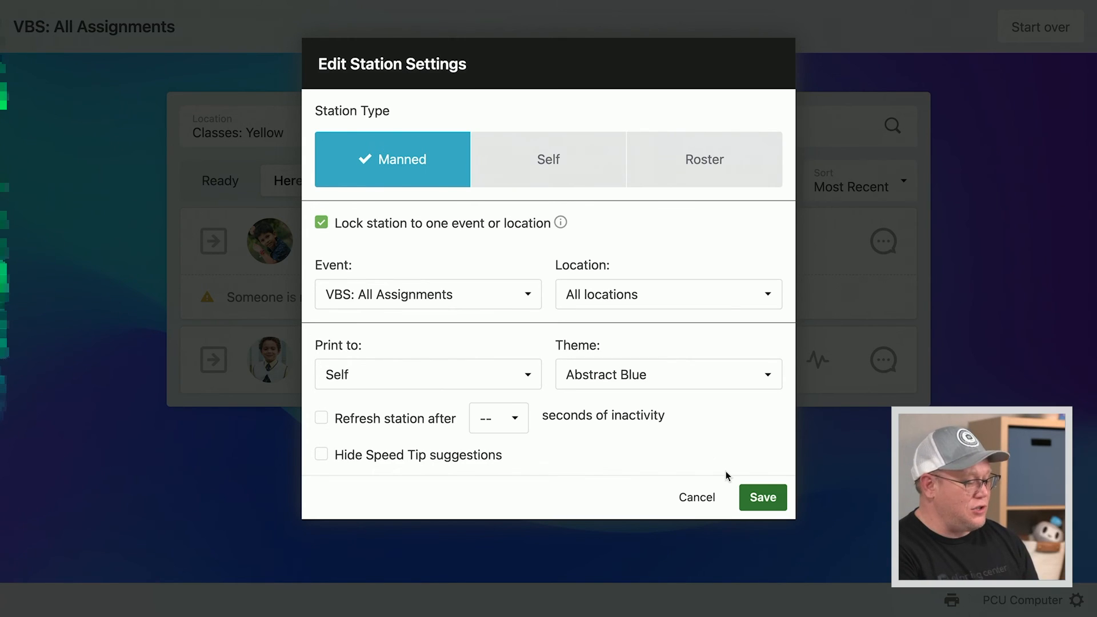
{"action": "left_click", "coordinate": [754, 499]}
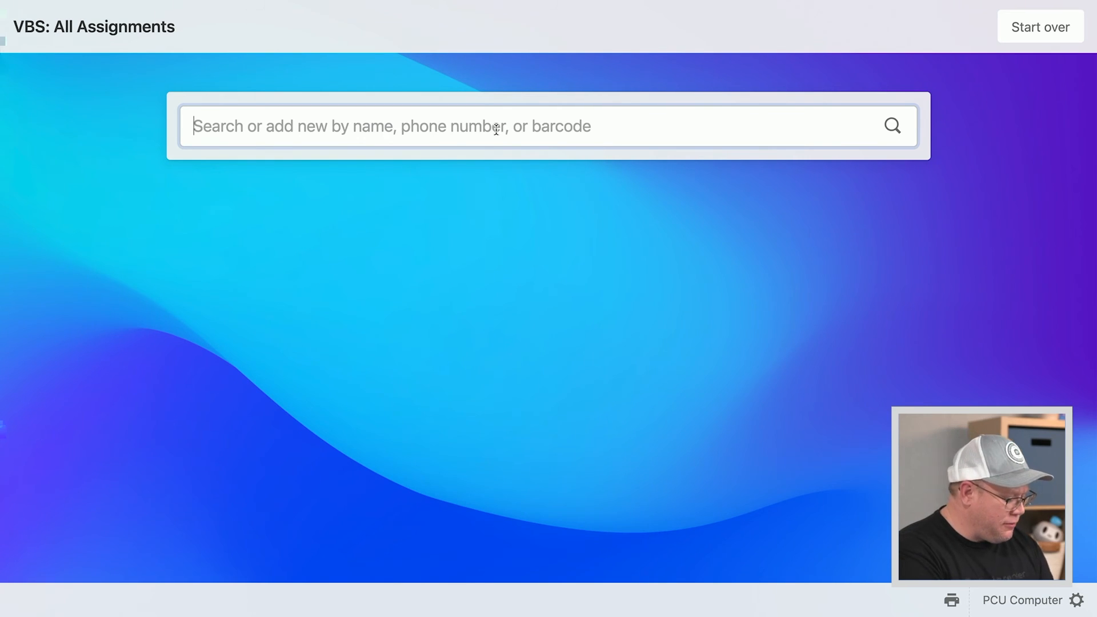
Search for the household, select a family member, and assign them to Classes: Yellow
{"action": "type", "text": "je fl"}
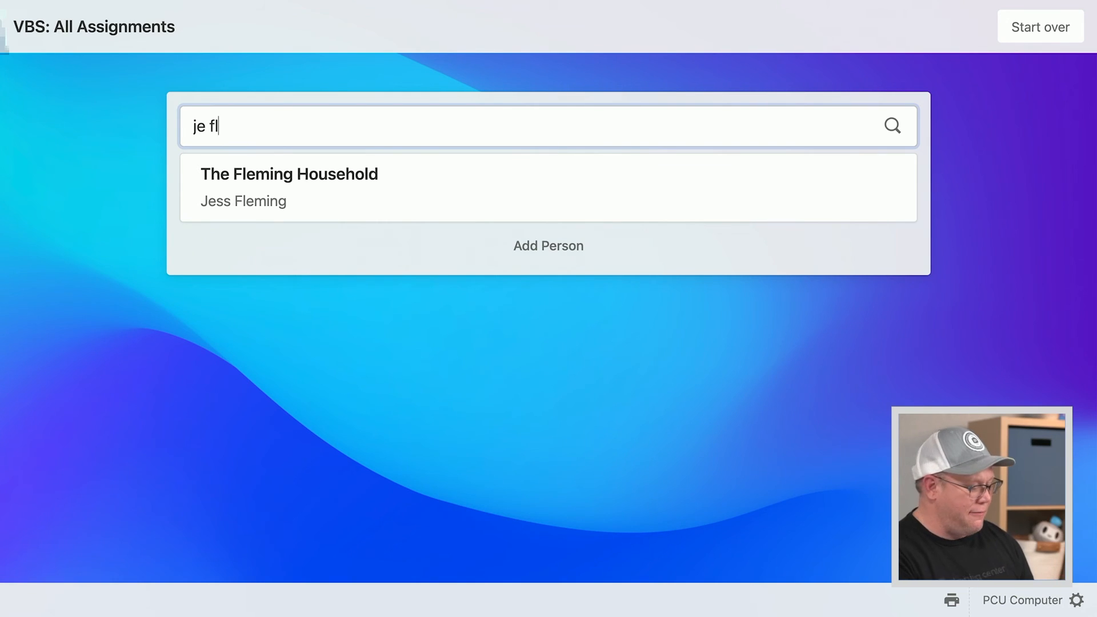
{"action": "left_click", "coordinate": [355, 177]}
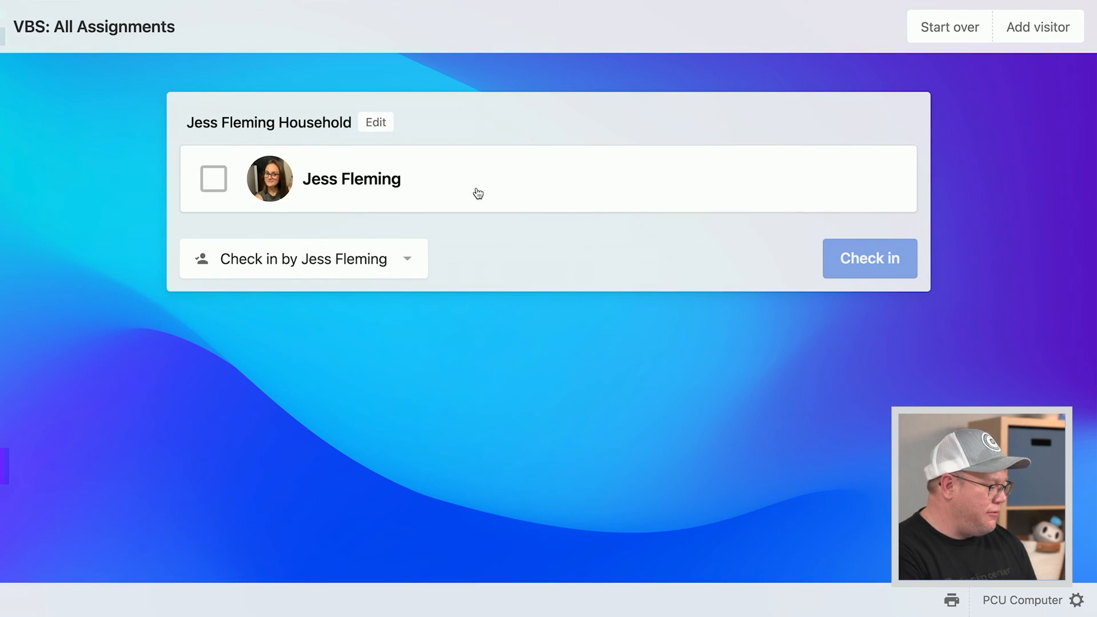
{"action": "left_click", "coordinate": [207, 182]}
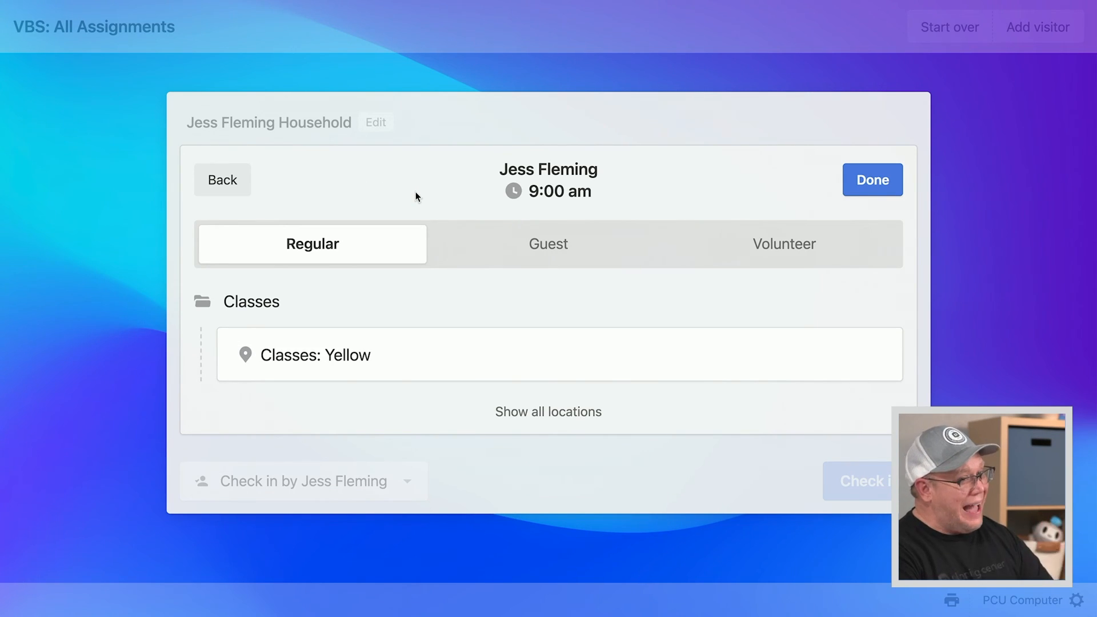
{"action": "left_click", "coordinate": [414, 363]}
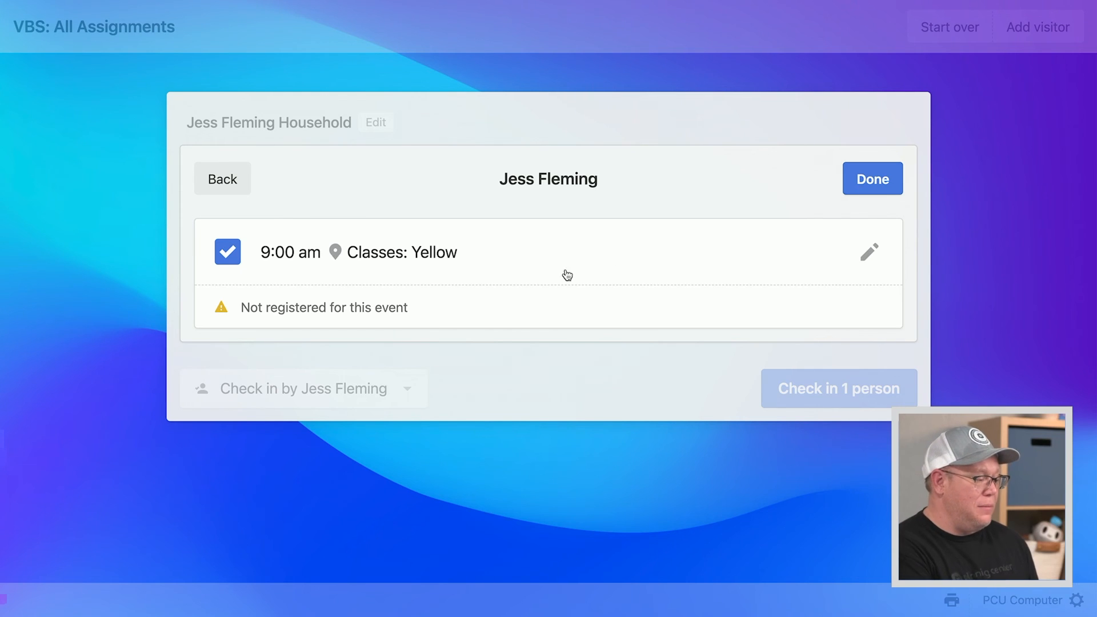
{"action": "left_click", "coordinate": [873, 192]}
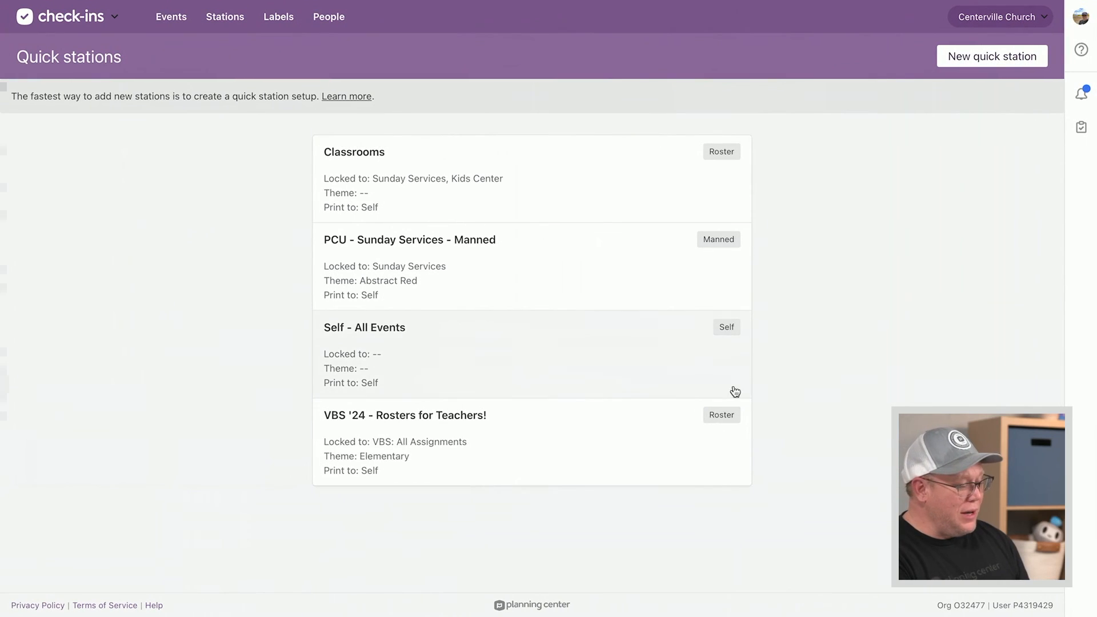
Switch to Registrations, open the VBS signup, and view its public Church Center page
{"action": "left_click", "coordinate": [87, 25]}
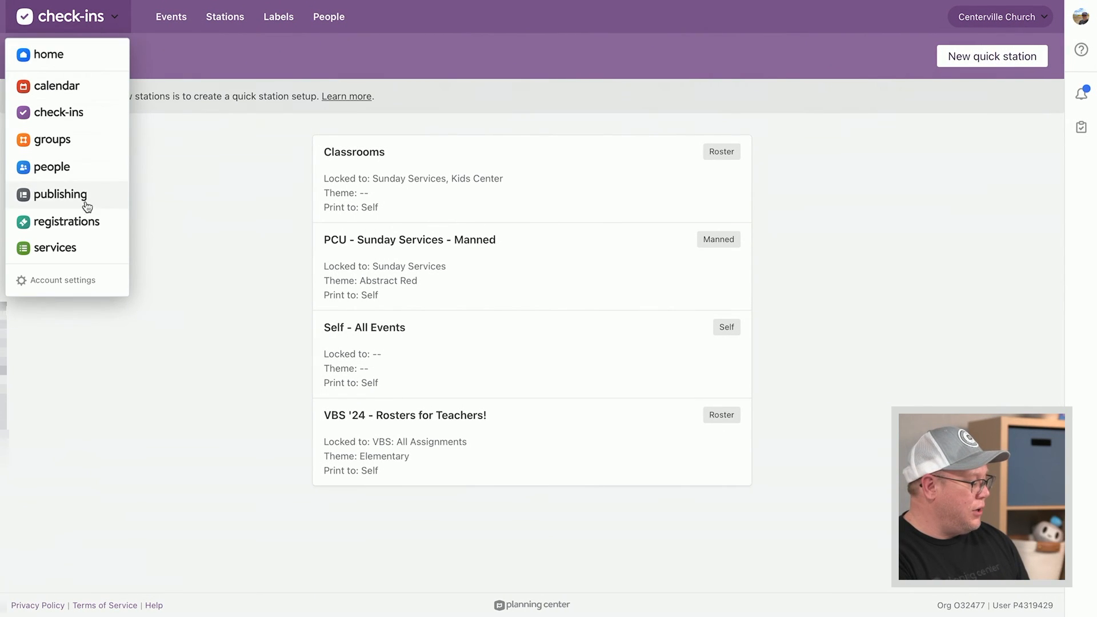
{"action": "left_click", "coordinate": [83, 233]}
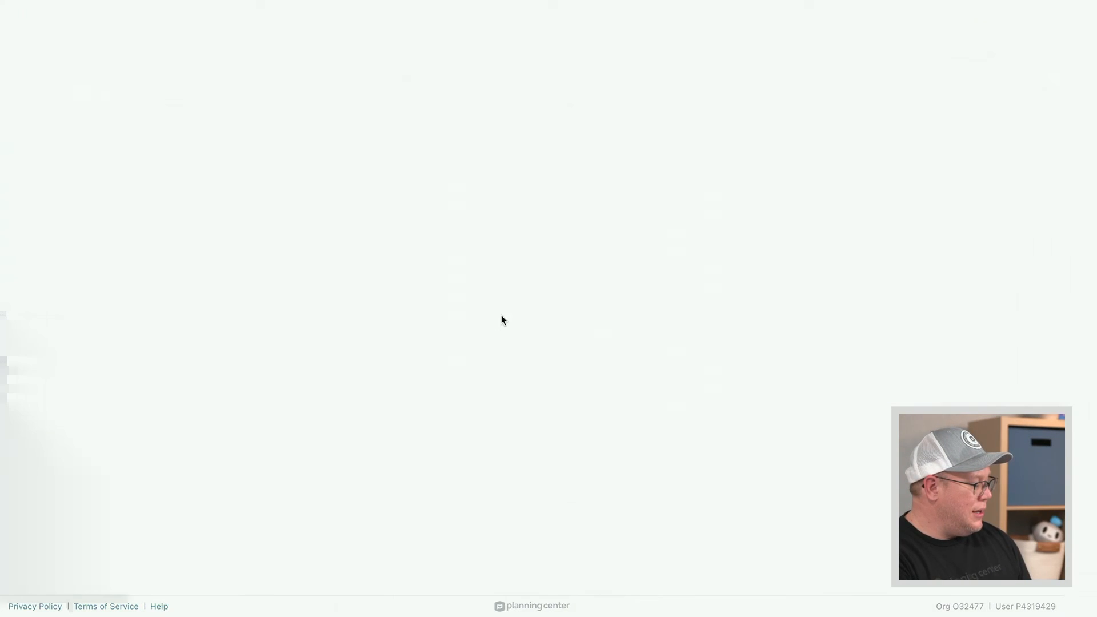
{"action": "scroll", "coordinate": [331, 421], "scroll_direction": "down", "scroll_amount": 10}
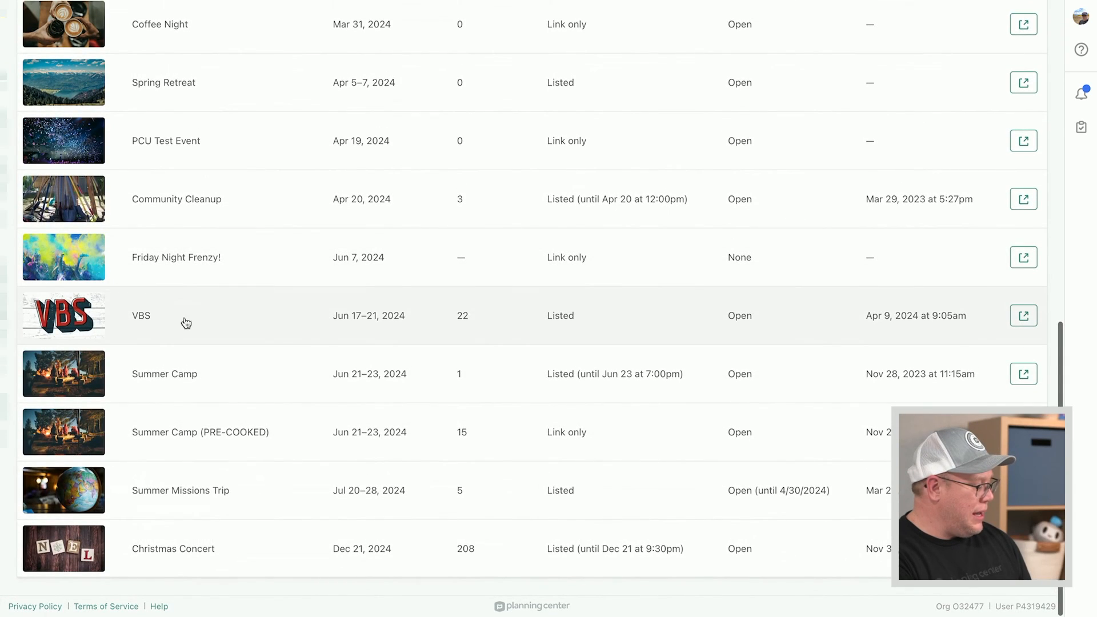
{"action": "left_click", "coordinate": [187, 323]}
{"action": "left_click", "coordinate": [981, 64]}
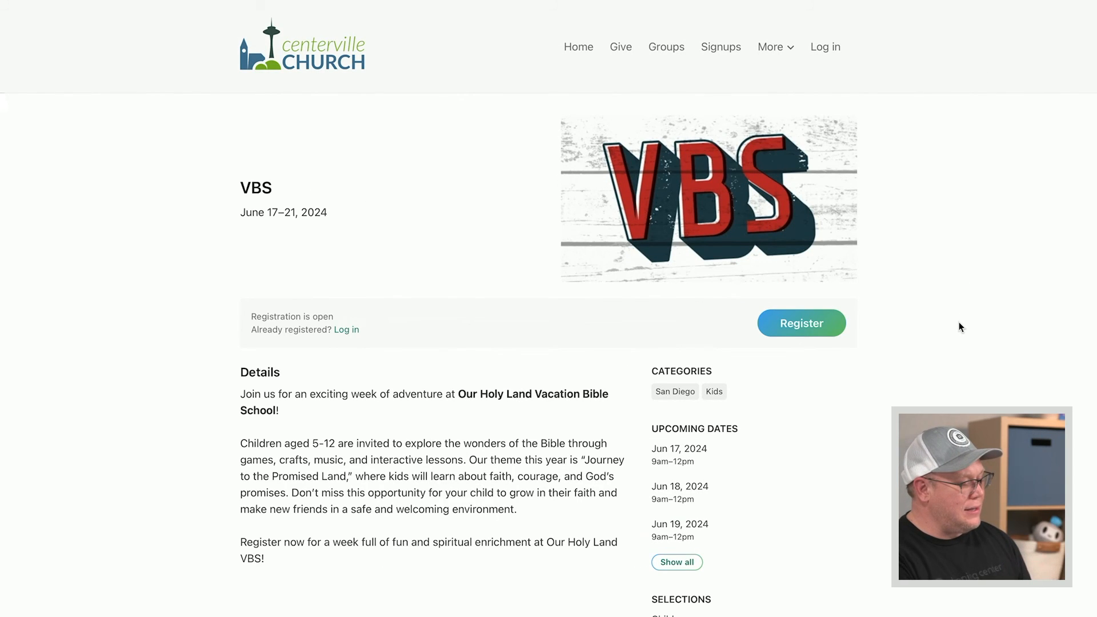
Show the VBS page's Shareable Code QR panel from the footer and review the page
{"action": "scroll", "coordinate": [959, 323], "scroll_direction": "down", "scroll_amount": 5}
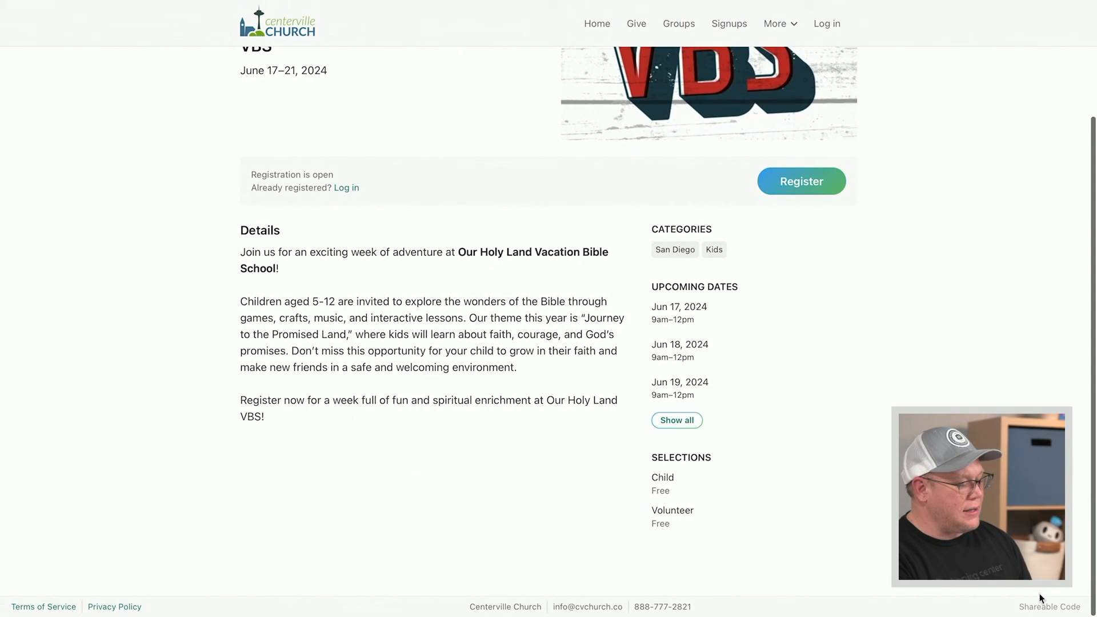
{"action": "left_click", "coordinate": [1055, 609]}
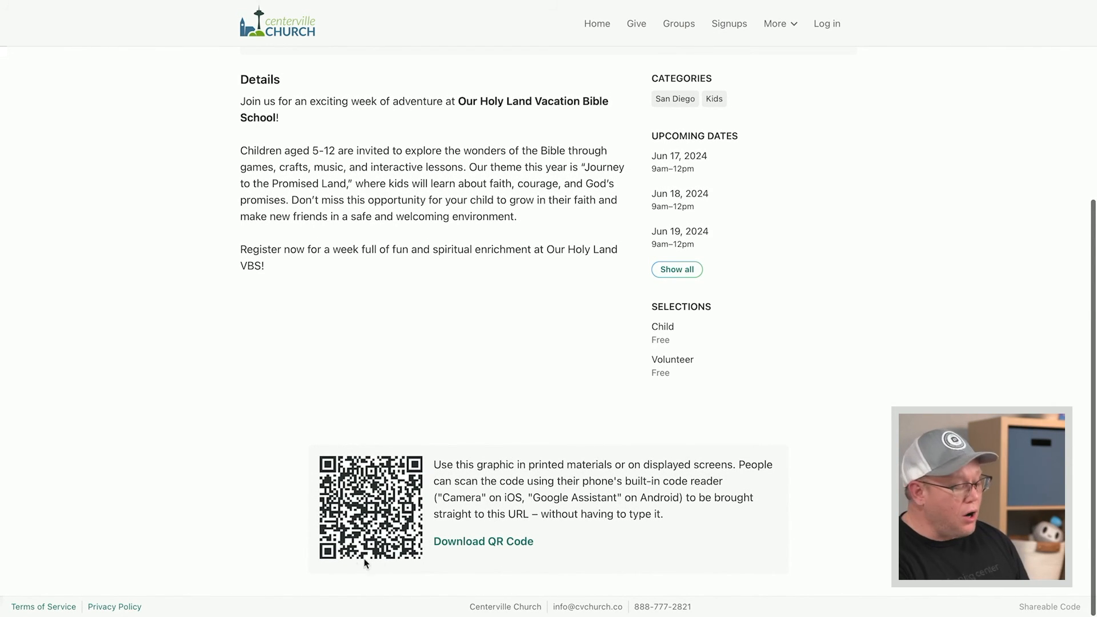
{"action": "scroll", "coordinate": [503, 242], "scroll_direction": "up", "scroll_amount": 3}
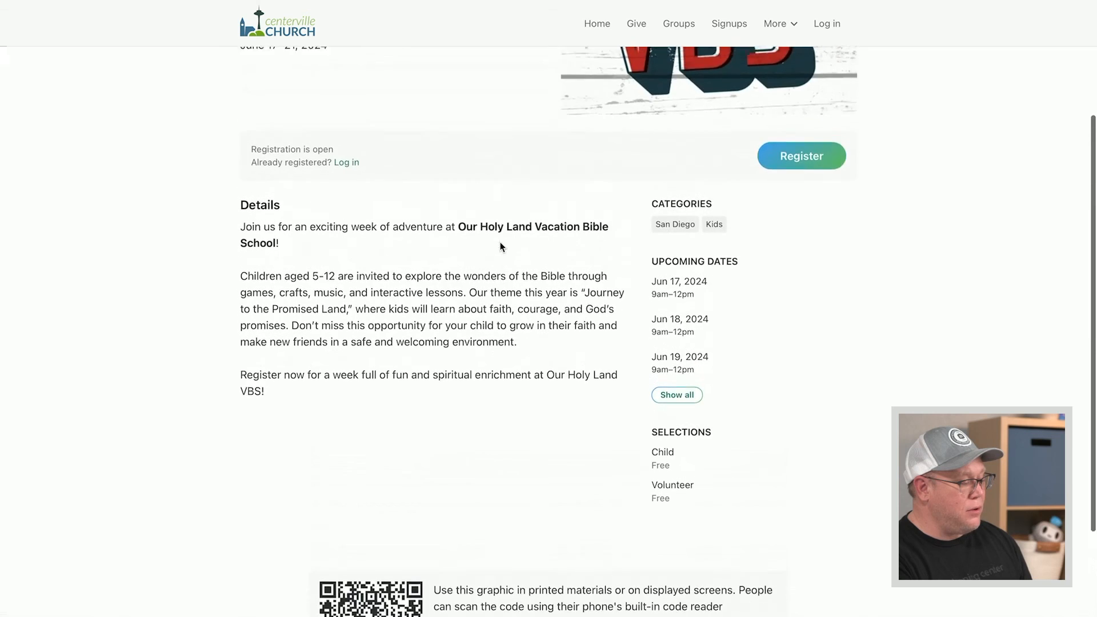
{"action": "scroll", "coordinate": [476, 355], "scroll_direction": "down", "scroll_amount": 3}
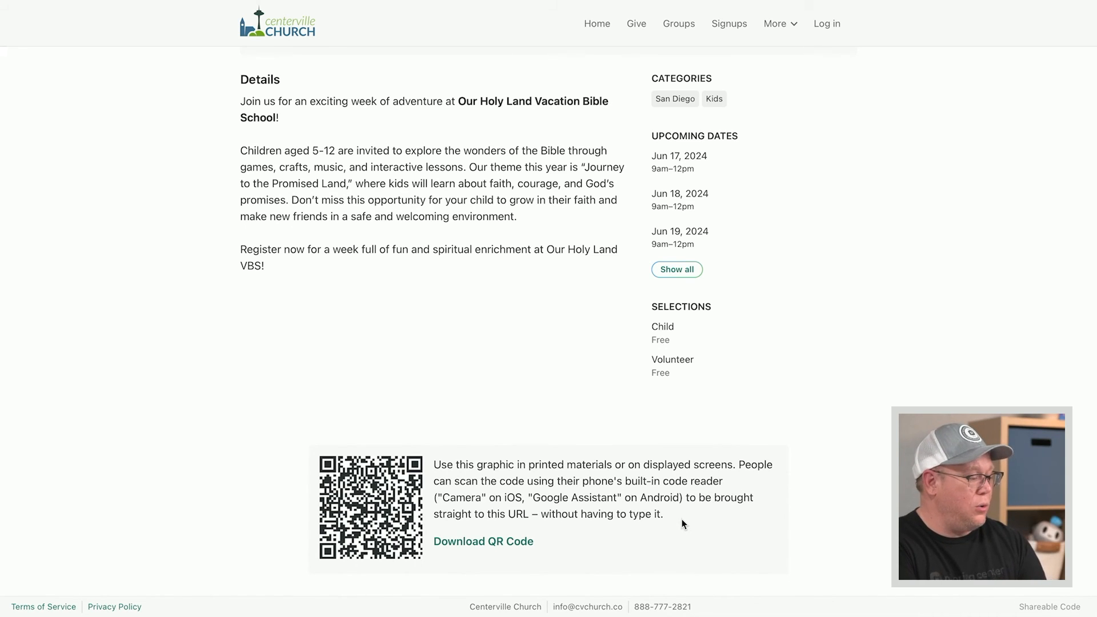
{"action": "scroll", "coordinate": [681, 519], "scroll_direction": "up", "scroll_amount": 5}
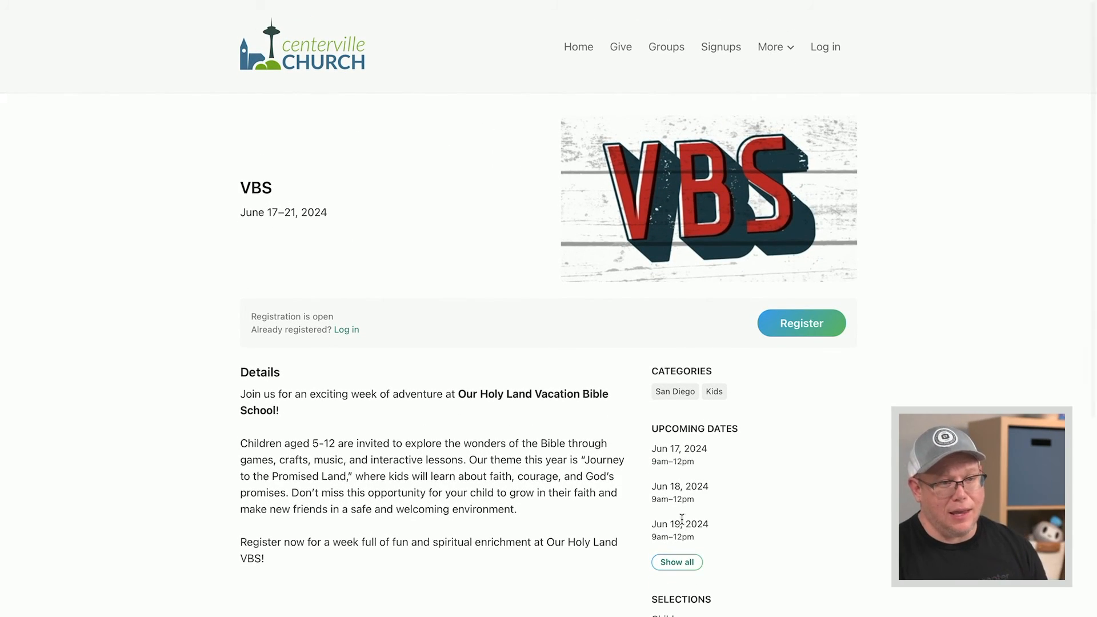
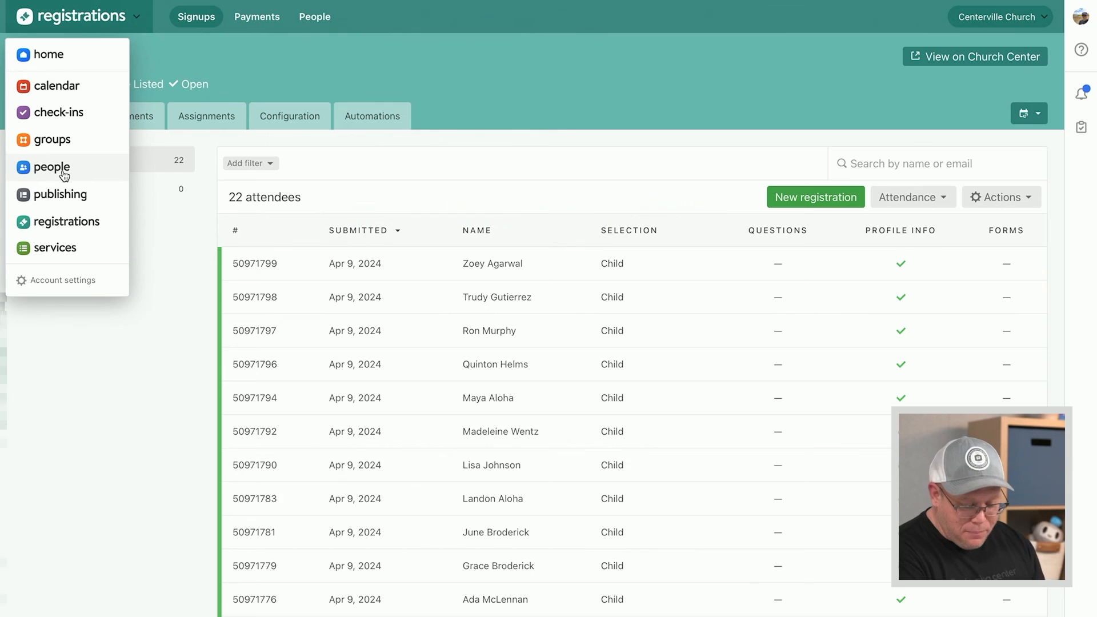
Switch to the People dashboard showing demographics, membership types and the 1,694 campus total
{"action": "left_click", "coordinate": [52, 167]}
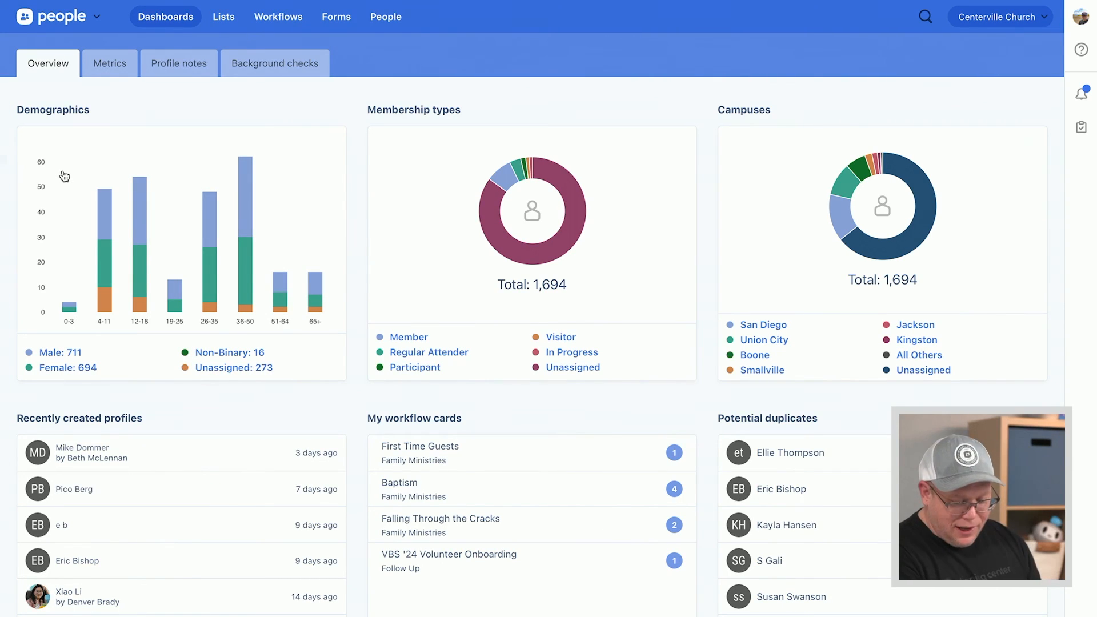
Show the five starred lists: First Time Guests and four VBS '24 lists
{"action": "left_click", "coordinate": [226, 20]}
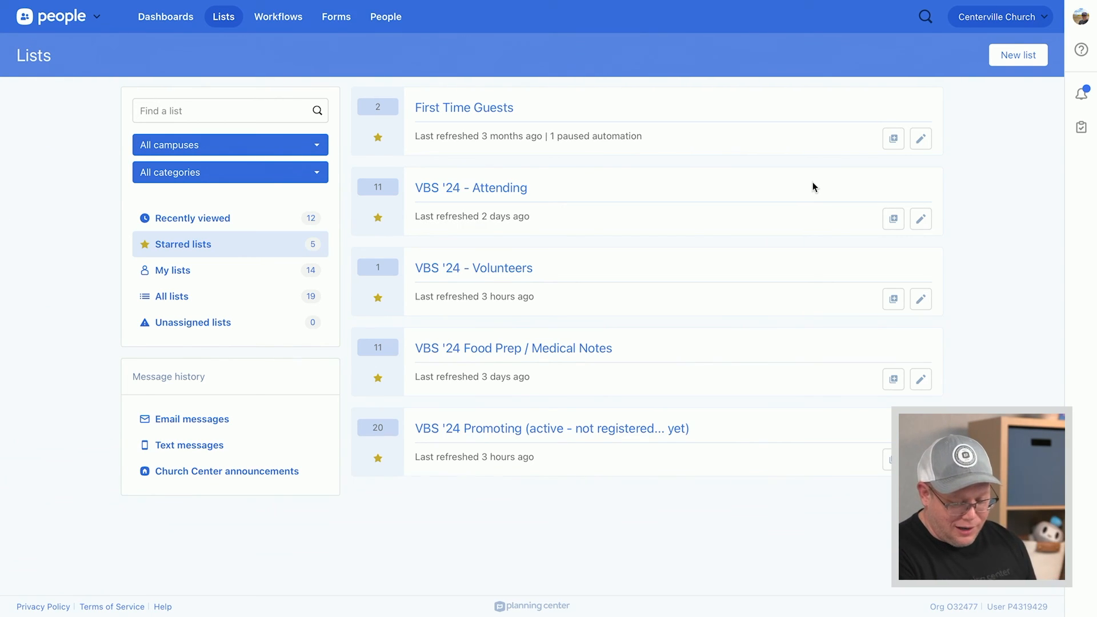
{"action": "left_click", "coordinate": [220, 25]}
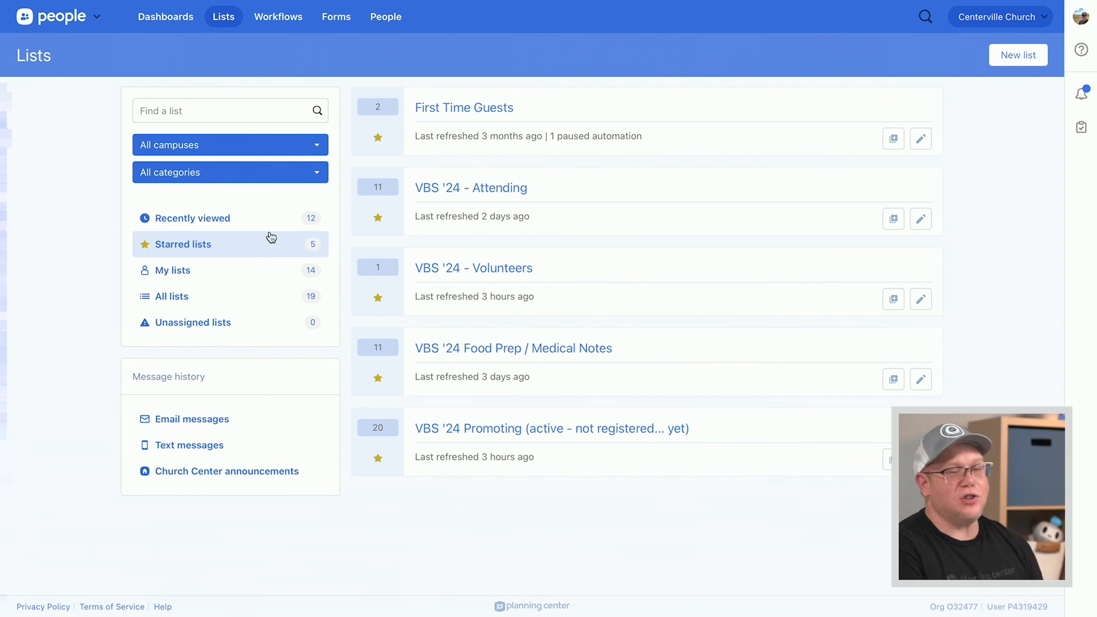
Switch to Check-Ins and view VBS: All Assignments, 2 people checked into Classes: Yellow
{"action": "left_click", "coordinate": [92, 17]}
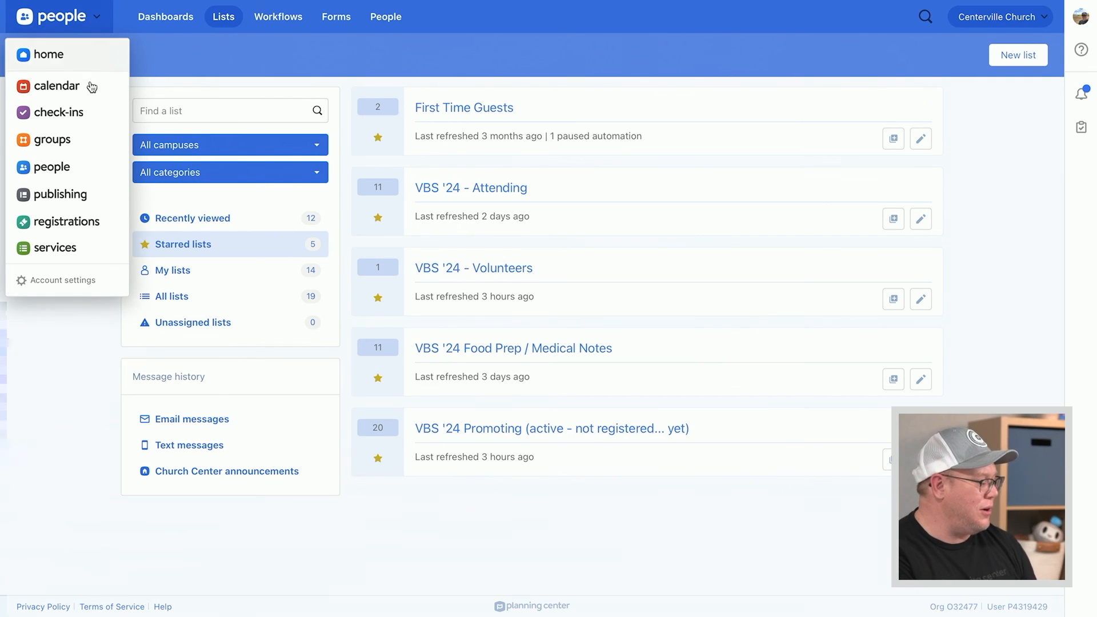
{"action": "left_click", "coordinate": [67, 118]}
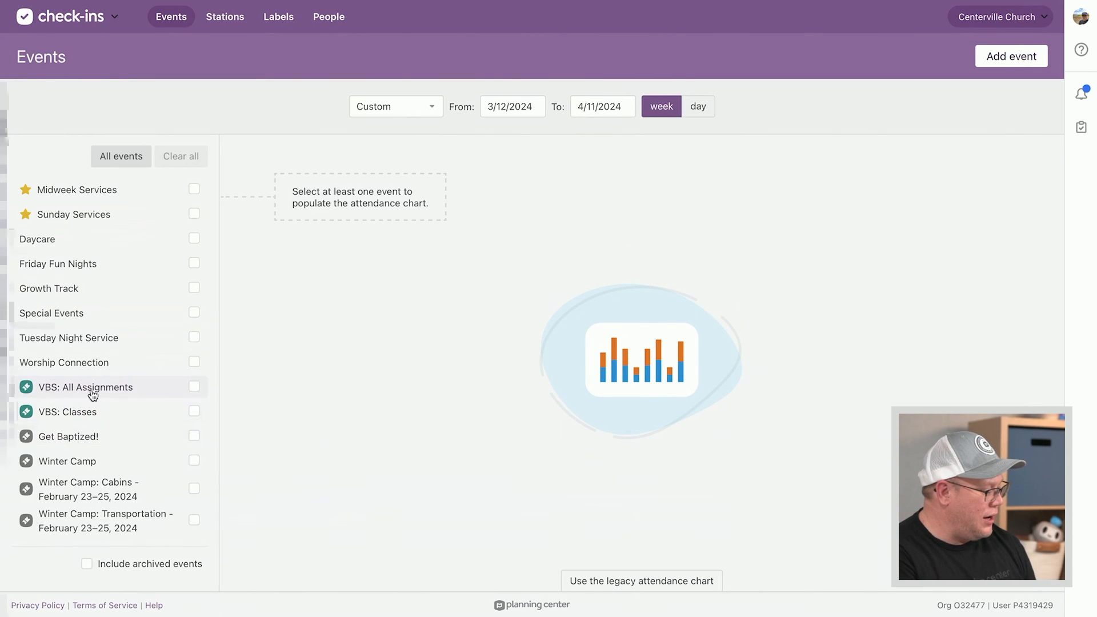
{"action": "left_click", "coordinate": [92, 395]}
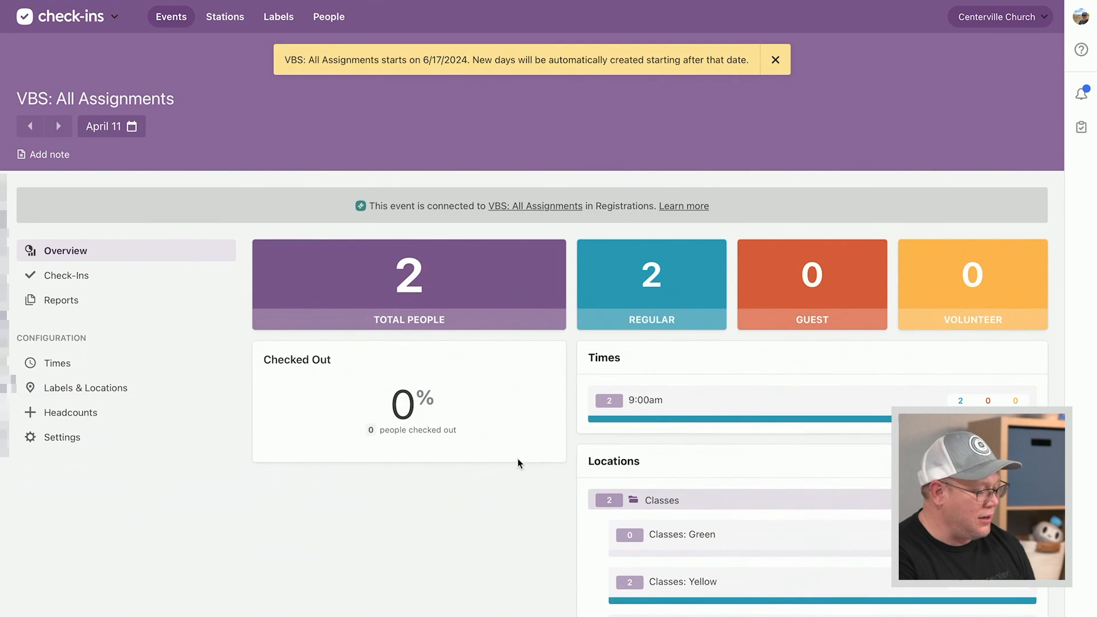
{"action": "scroll", "coordinate": [507, 506], "scroll_direction": "down", "scroll_amount": 2}
{"action": "scroll", "coordinate": [507, 504], "scroll_direction": "down", "scroll_amount": 1}
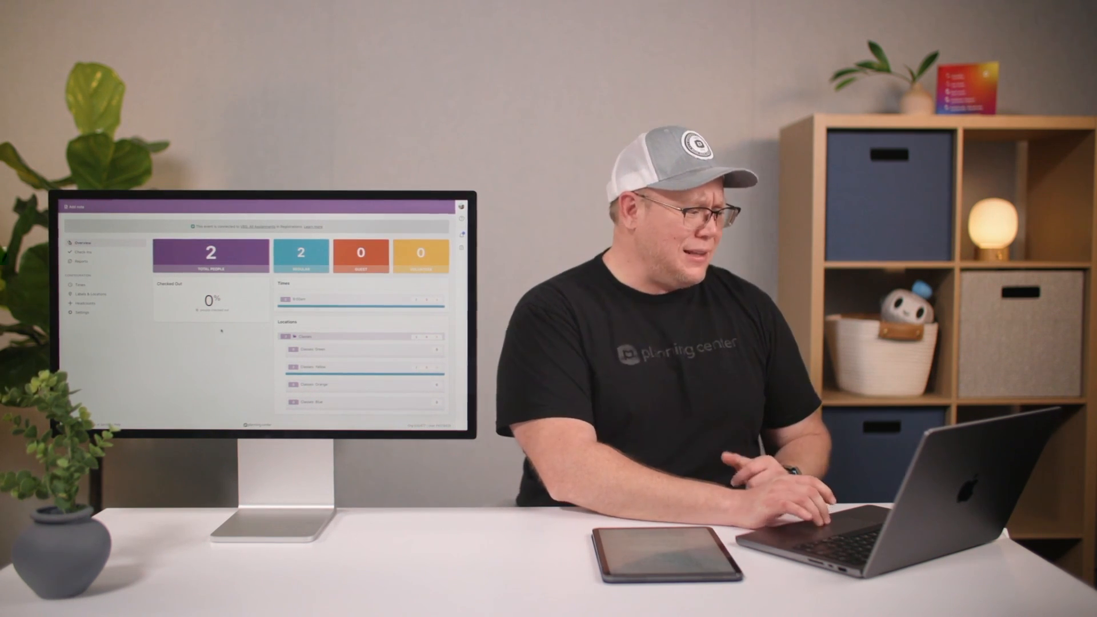
Return to People's starred lists, where VBS '24 - Volunteers now holds 1 person
{"action": "scroll", "coordinate": [338, 383], "scroll_direction": "up", "scroll_amount": 3}
{"action": "left_click", "coordinate": [101, 206]}
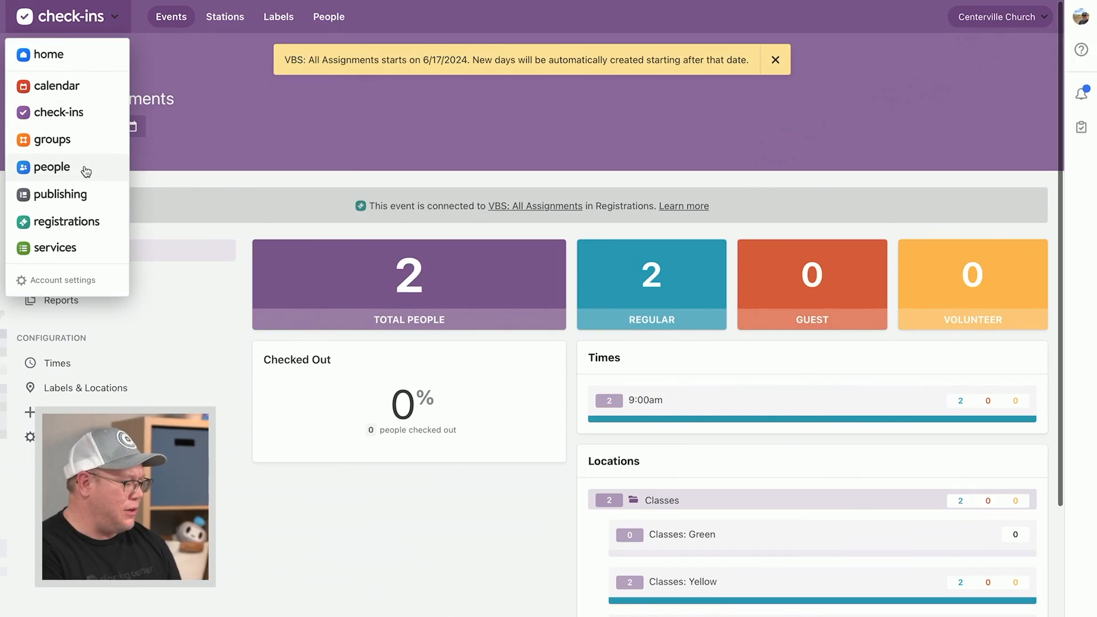
{"action": "left_click", "coordinate": [86, 169]}
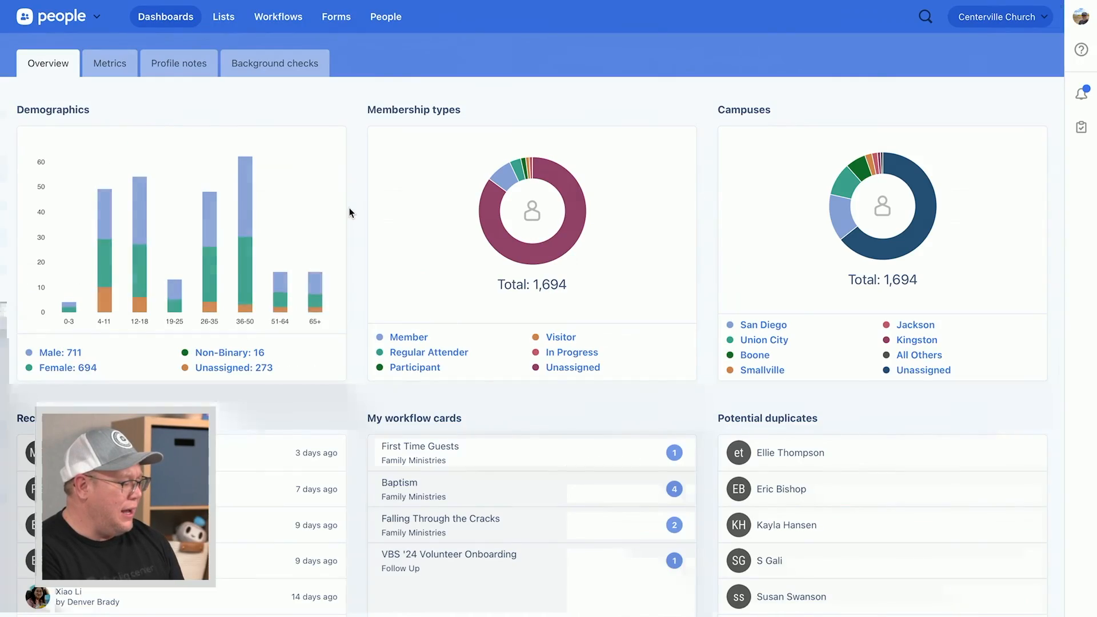
{"action": "left_click", "coordinate": [222, 18]}
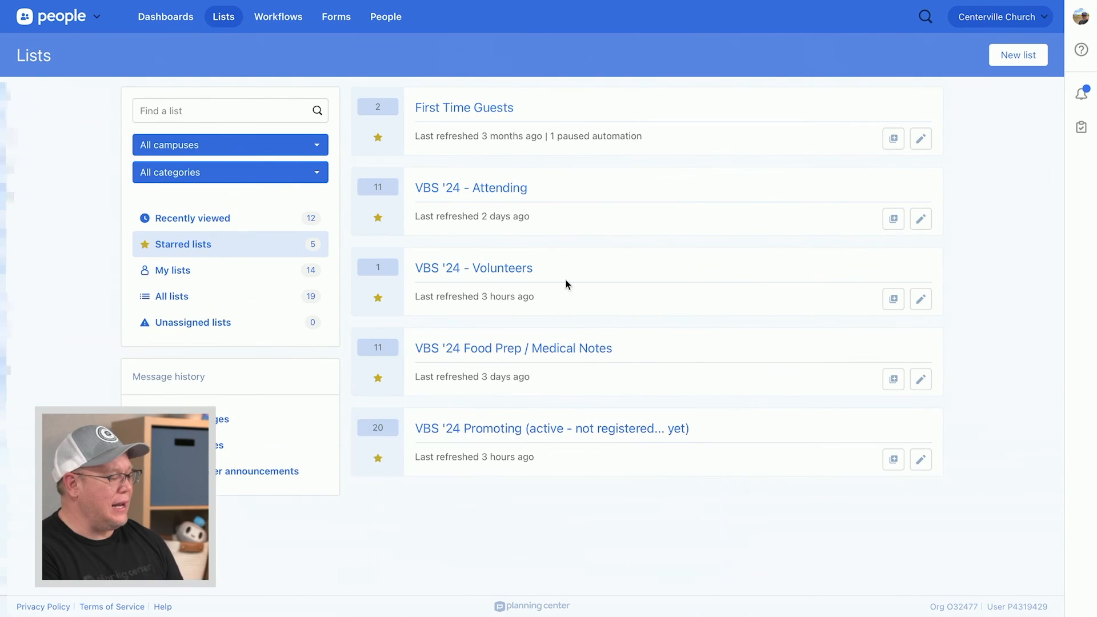